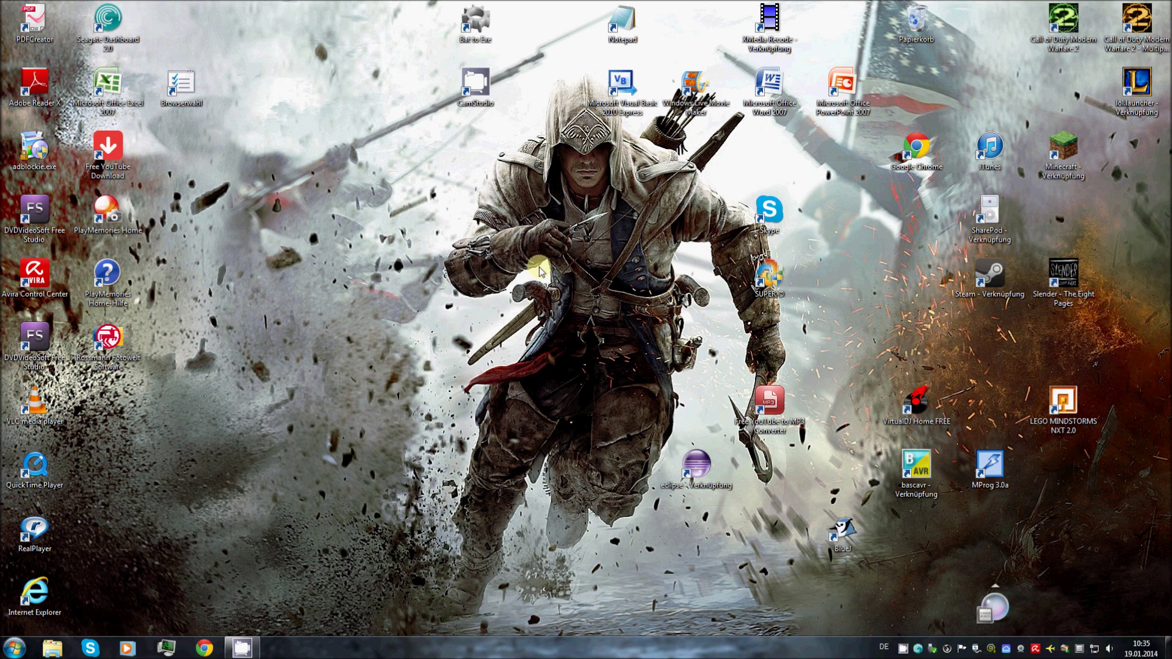
Look up the song's MP3 file in the Downloads folder, leaving the desktop clear again.
{"action": "left_click_drag", "start_coordinate": [708, 336], "coordinate": [839, 337]}
{"action": "left_click", "coordinate": [52, 647]}
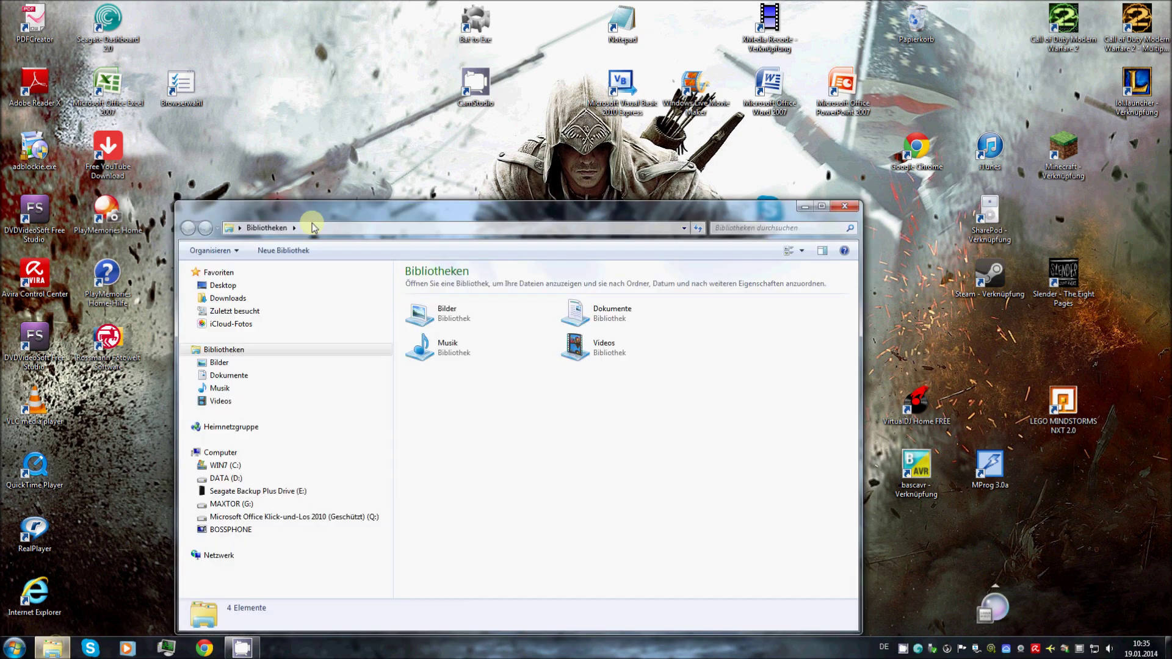
{"action": "left_click", "coordinate": [284, 298]}
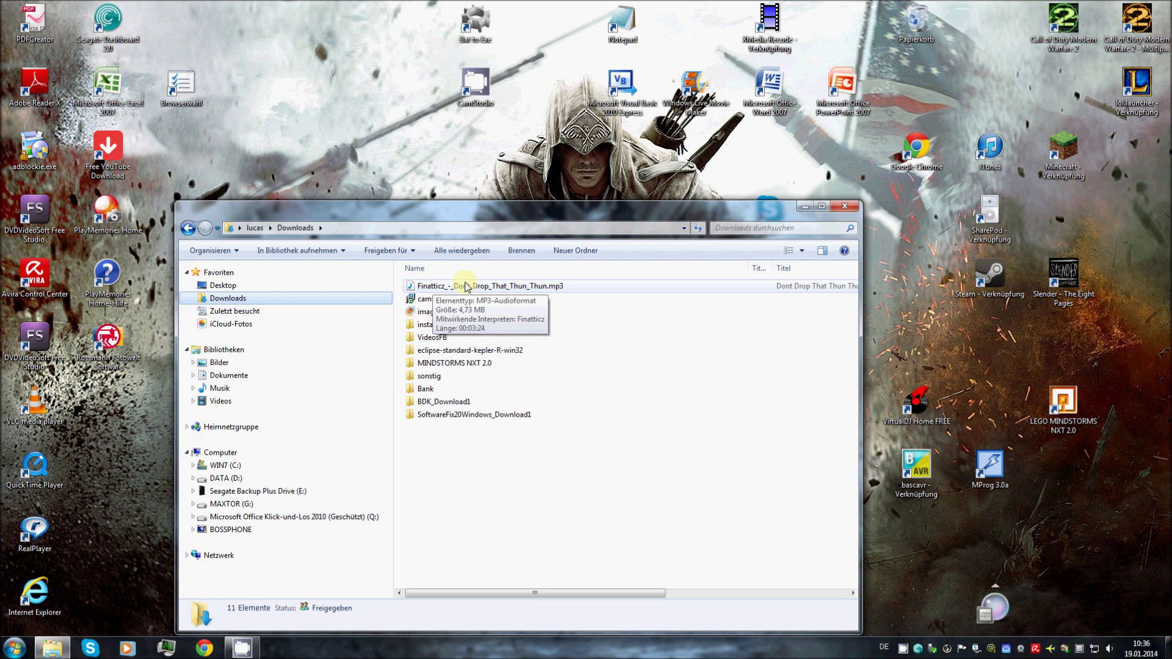
{"action": "left_click", "coordinate": [806, 209]}
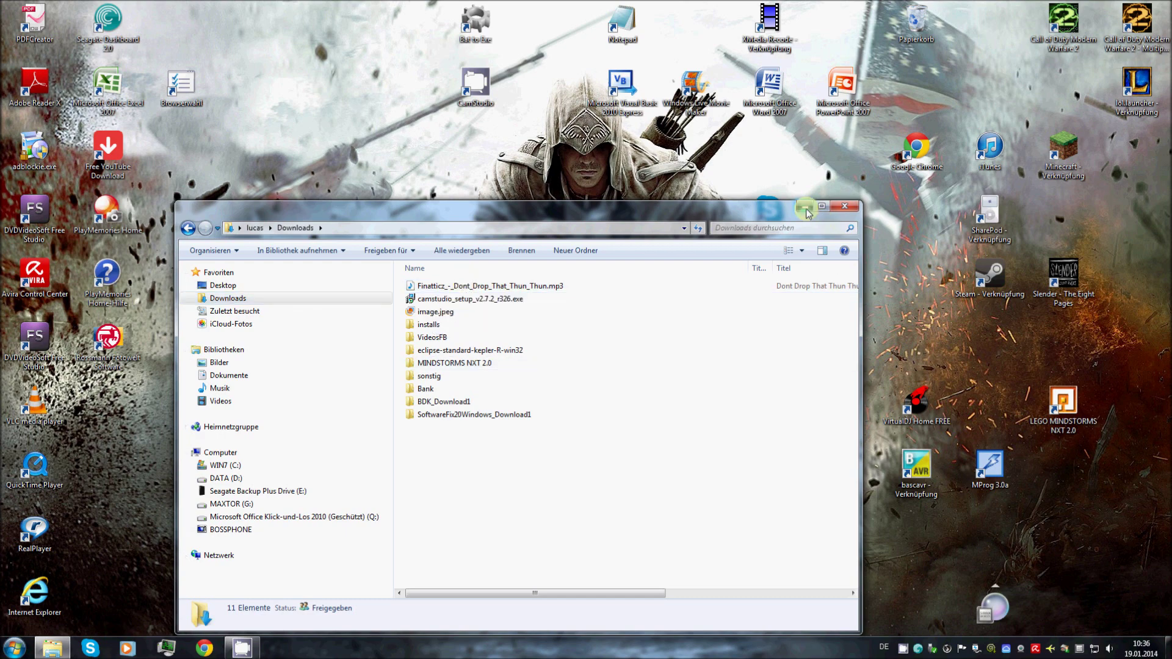
Start iTunes and switch the library from Töne to Musik.
{"action": "double_click", "coordinate": [989, 144]}
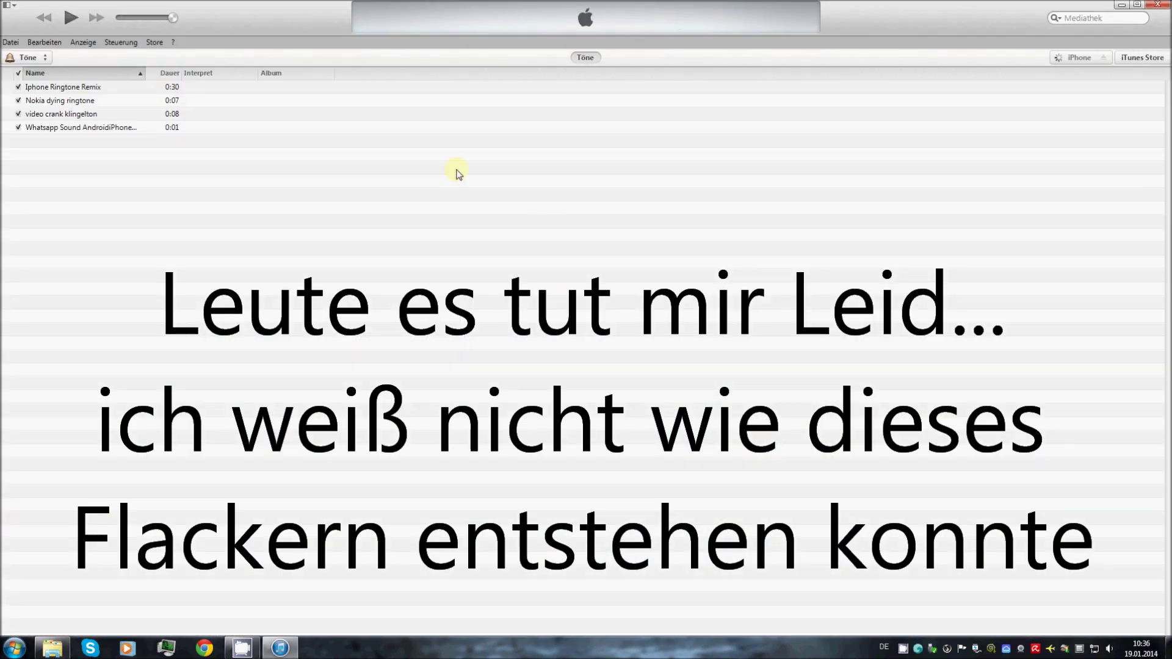
{"action": "left_click", "coordinate": [25, 58]}
{"action": "left_click", "coordinate": [33, 23]}
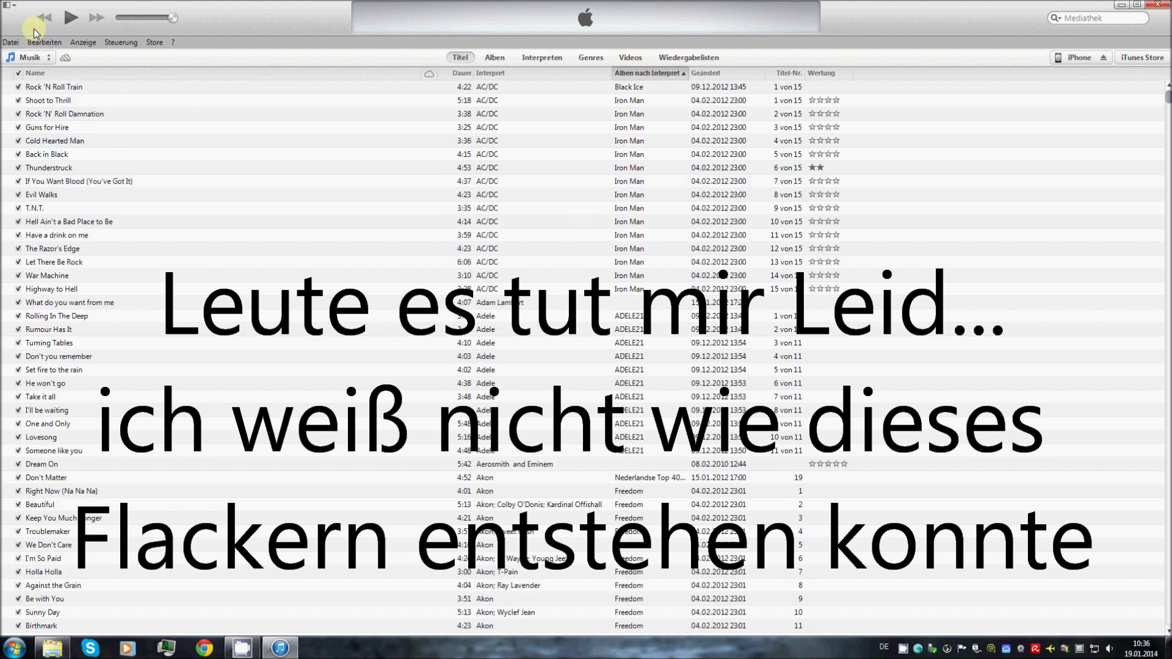
Add the file Finatticz_-_Dont_Drop_That_Thun_Thun.mp3 from Downloads to the media library.
{"action": "left_click", "coordinate": [14, 43]}
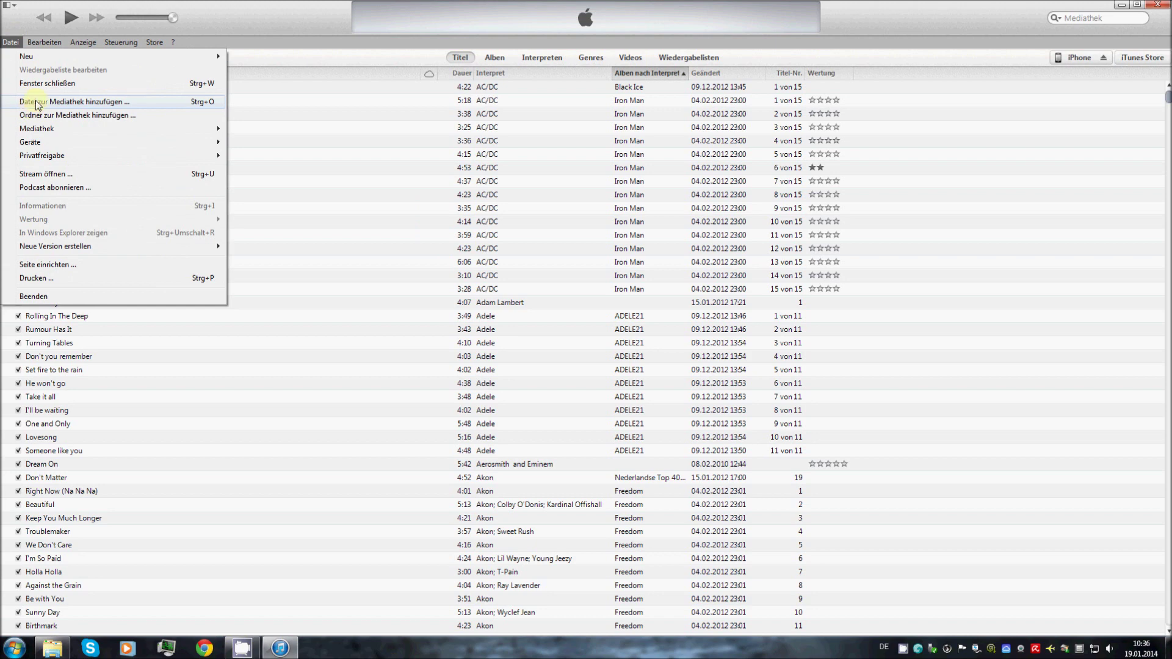
{"action": "left_click", "coordinate": [89, 102]}
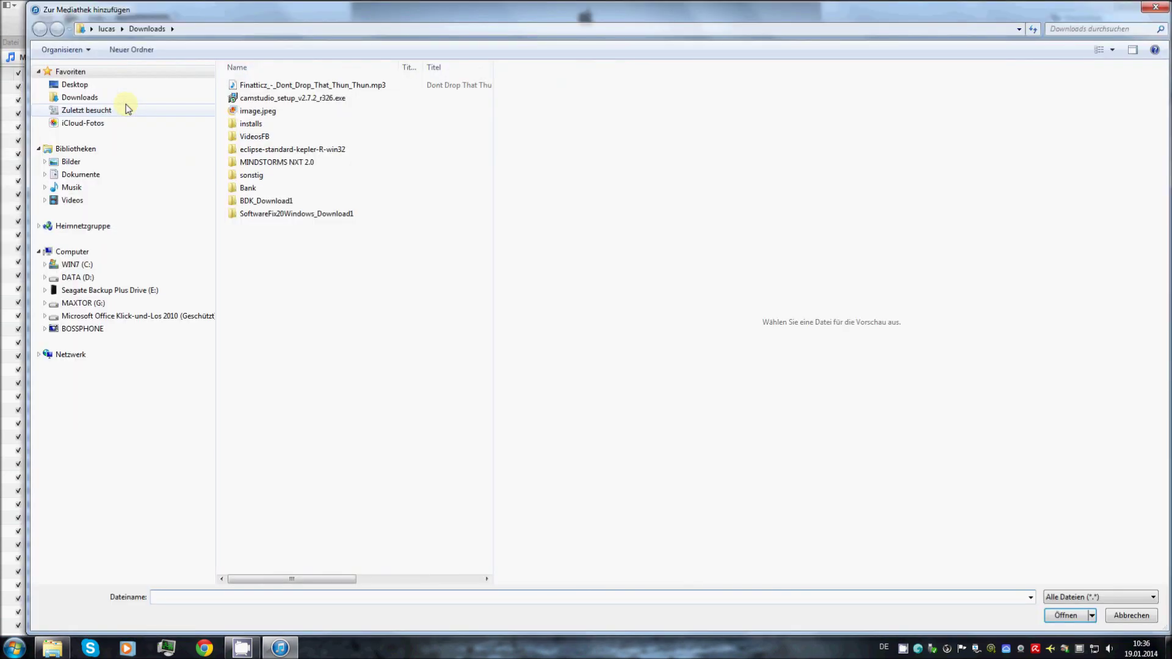
{"action": "left_click", "coordinate": [288, 85]}
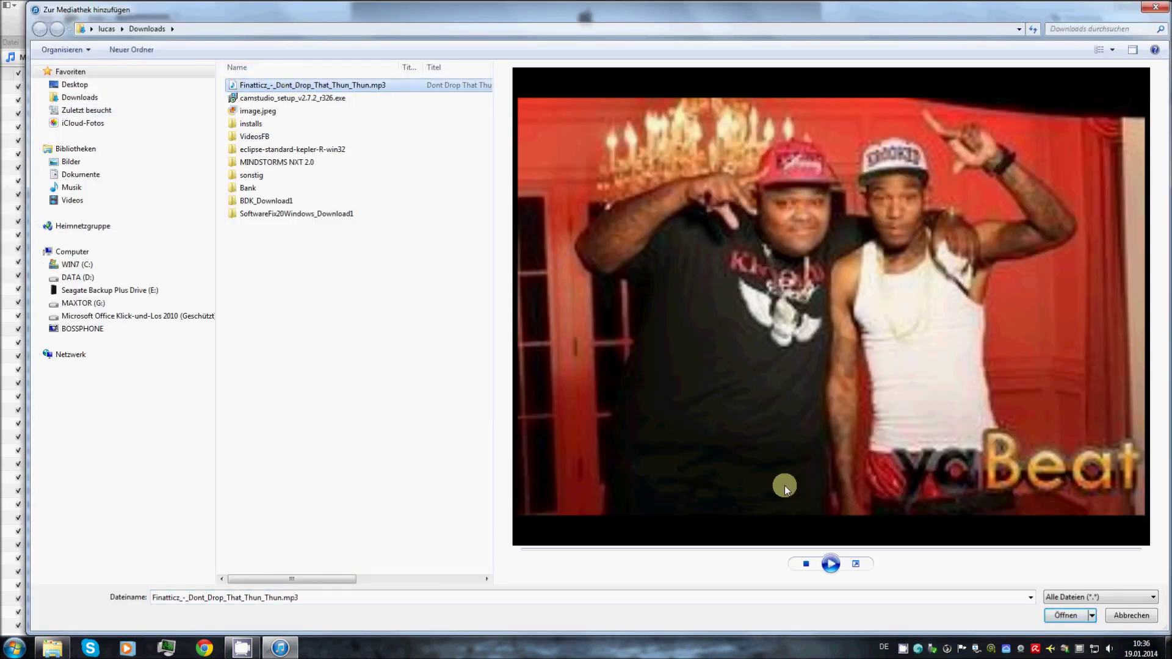
{"action": "left_click", "coordinate": [1067, 615]}
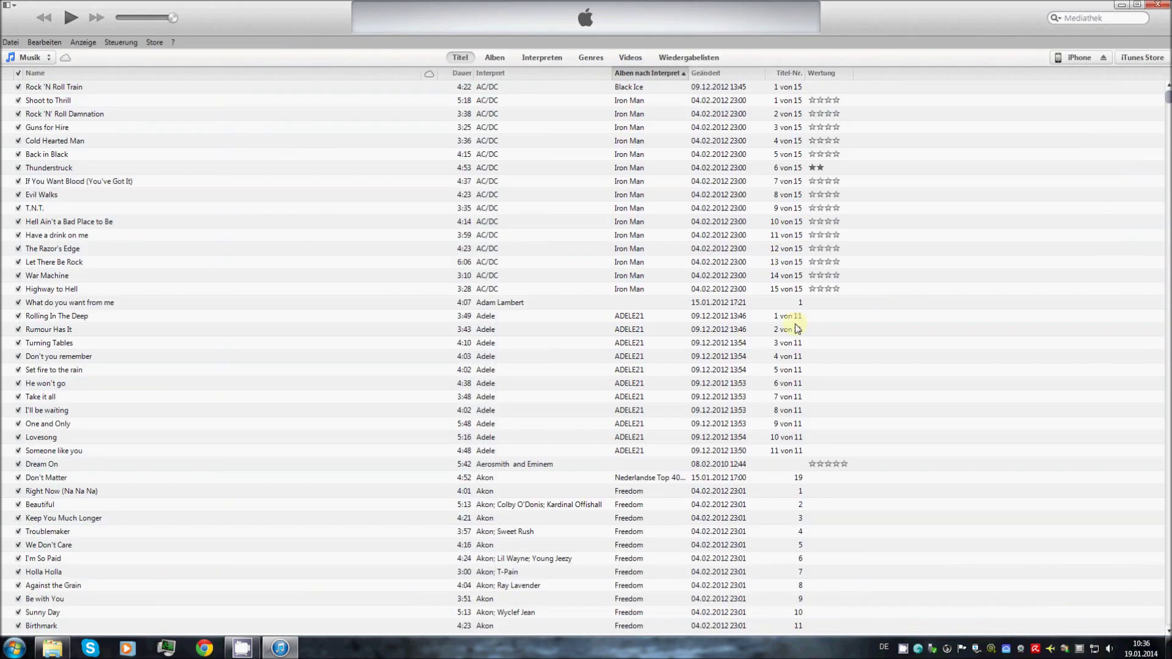
Search the music library for "thun thun" and open the information of the song Dont Drop That Thun Thun.
{"action": "left_click", "coordinate": [1092, 17]}
{"action": "type", "text": "t"}
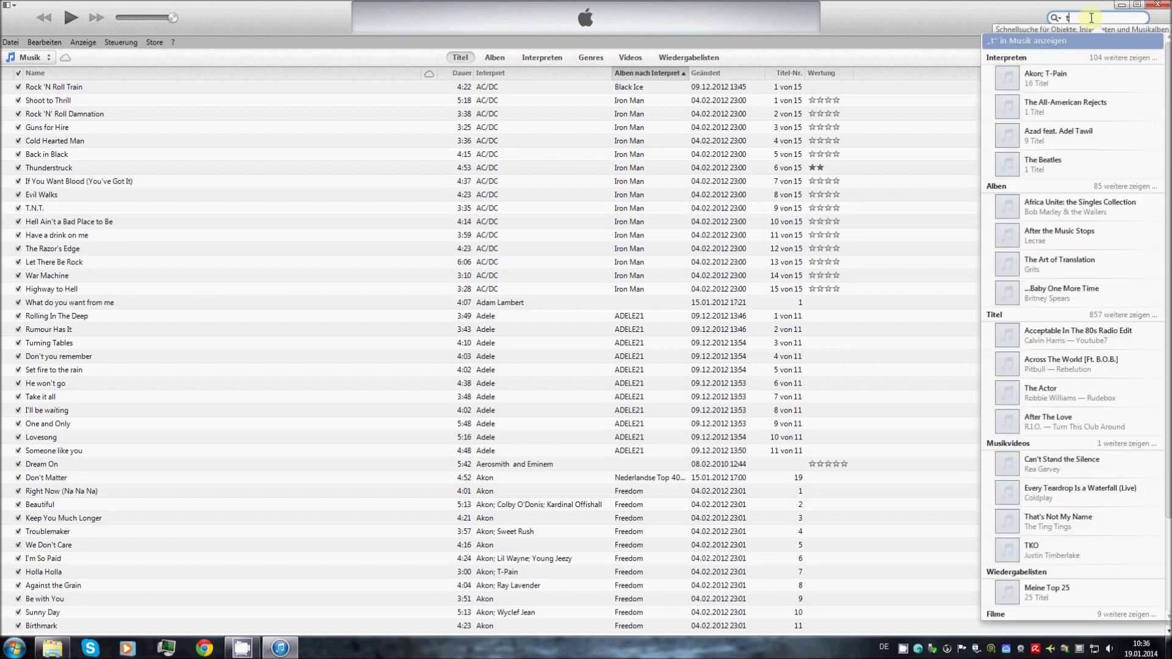
{"action": "type", "text": "hun thun"}
{"action": "key", "text": "Return"}
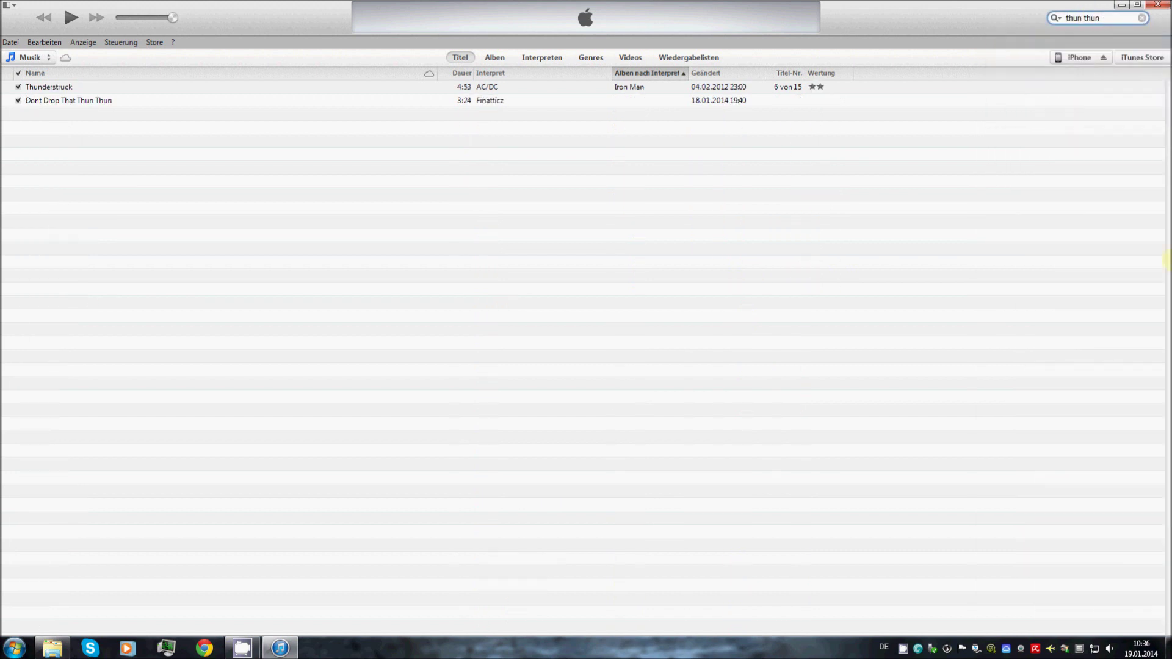
{"action": "left_click", "coordinate": [156, 101]}
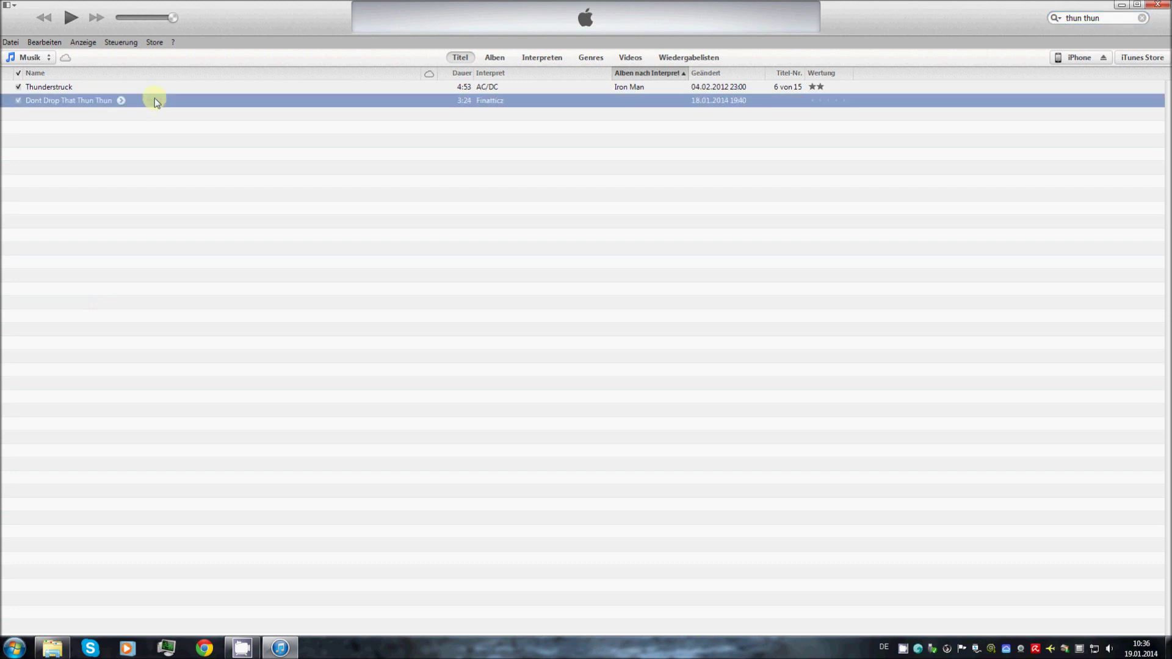
{"action": "right_click", "coordinate": [185, 101]}
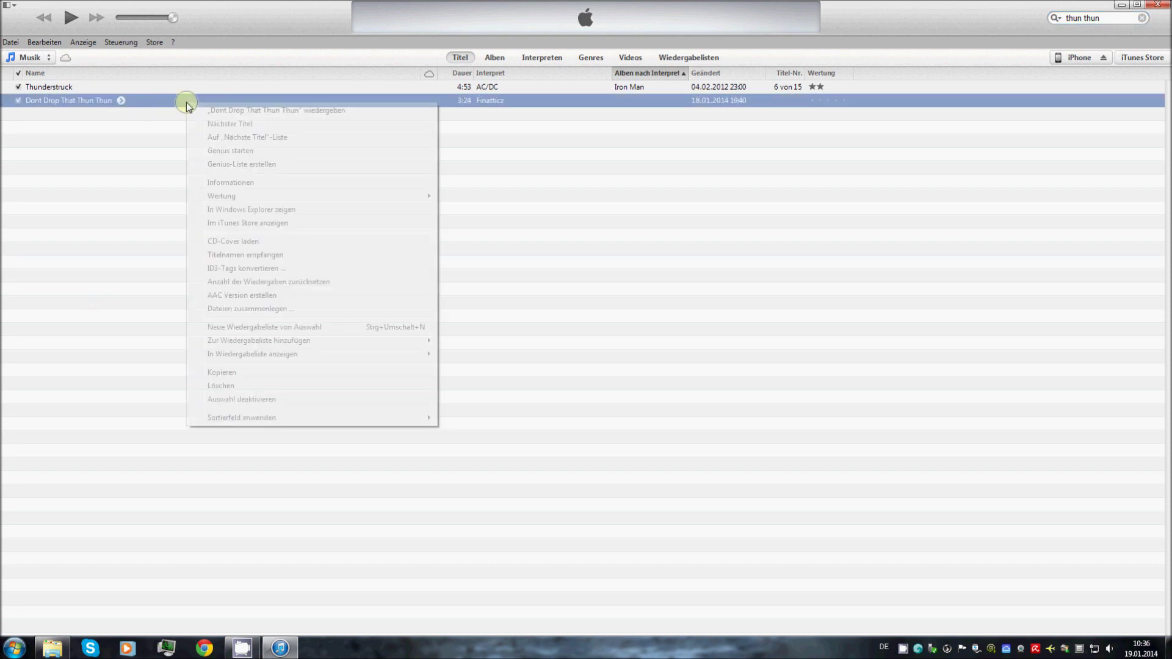
{"action": "left_click", "coordinate": [251, 183]}
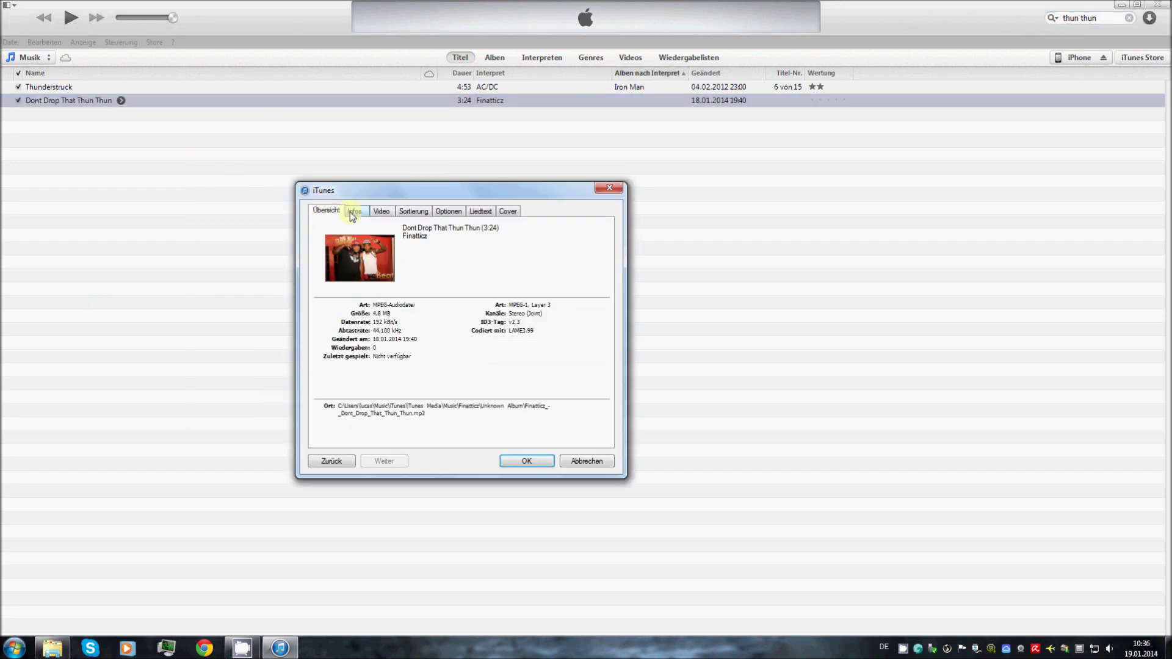
Clear the song's Interpret, Jahr and Kommentar details.
{"action": "left_click", "coordinate": [355, 211]}
{"action": "left_click_drag", "start_coordinate": [389, 263], "coordinate": [239, 261]}
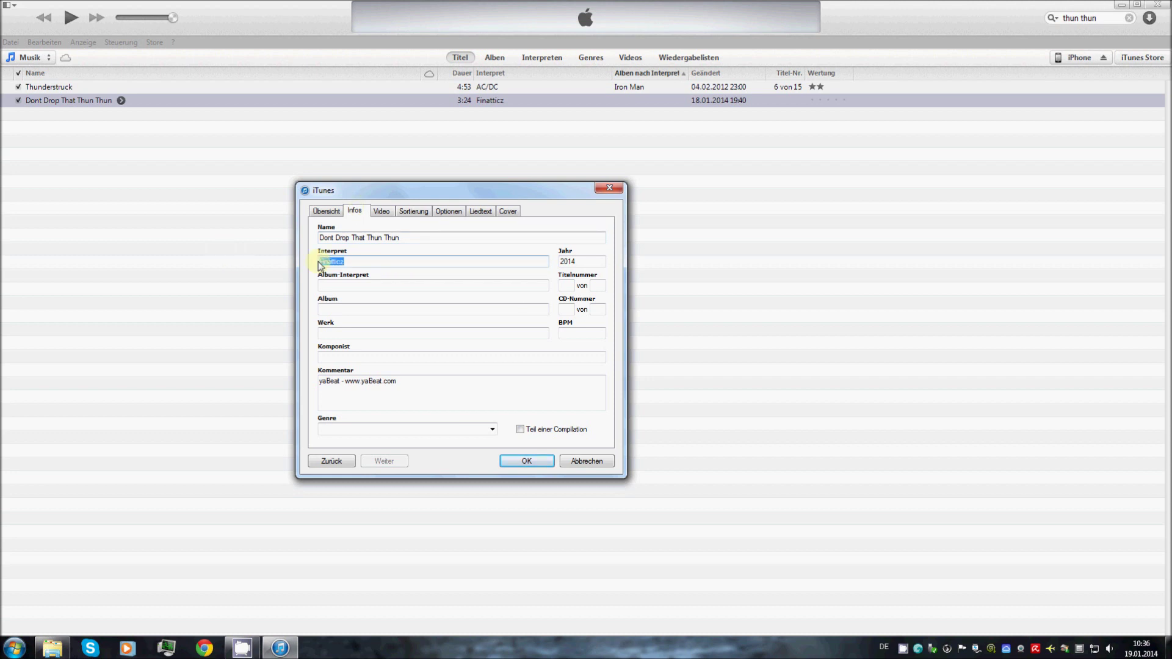
{"action": "key", "text": "BackSpace"}
{"action": "double_click", "coordinate": [583, 262]}
{"action": "key", "text": "BackSpace"}
{"action": "left_click_drag", "start_coordinate": [418, 382], "coordinate": [319, 381]}
{"action": "key", "text": "BackSpace"}
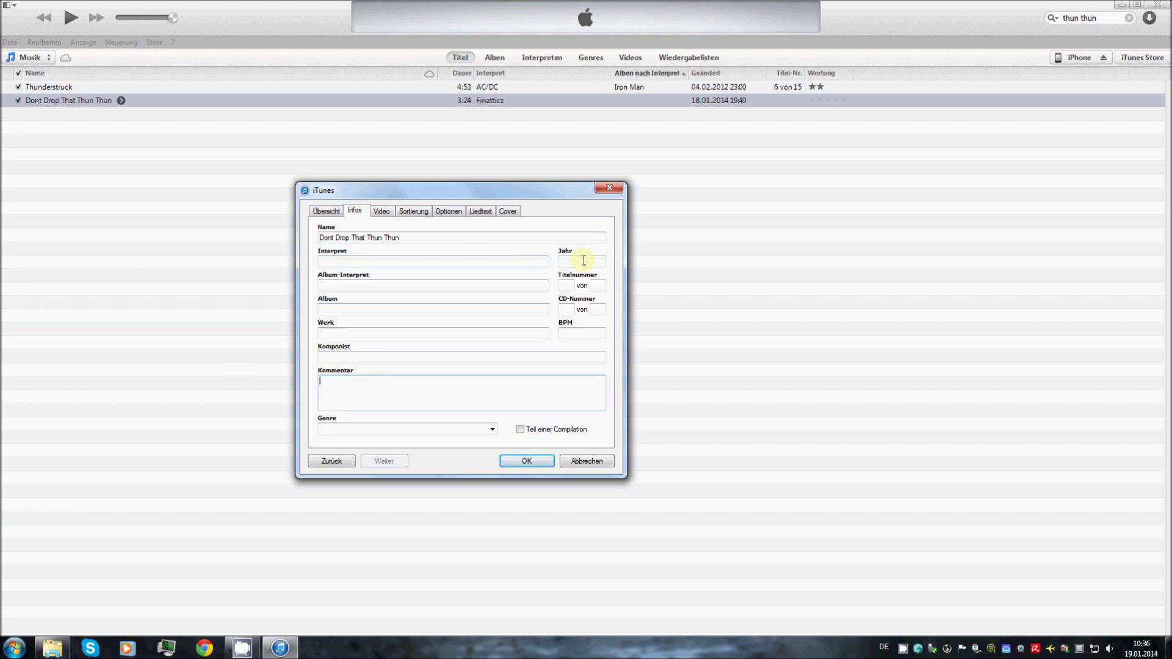
Change the song's name to Thun Thun Thun.
{"action": "left_click", "coordinate": [343, 238]}
{"action": "left_click_drag", "start_coordinate": [368, 238], "coordinate": [310, 237]}
{"action": "key", "text": "BackSpace"}
{"action": "type", "text": "Thun"}
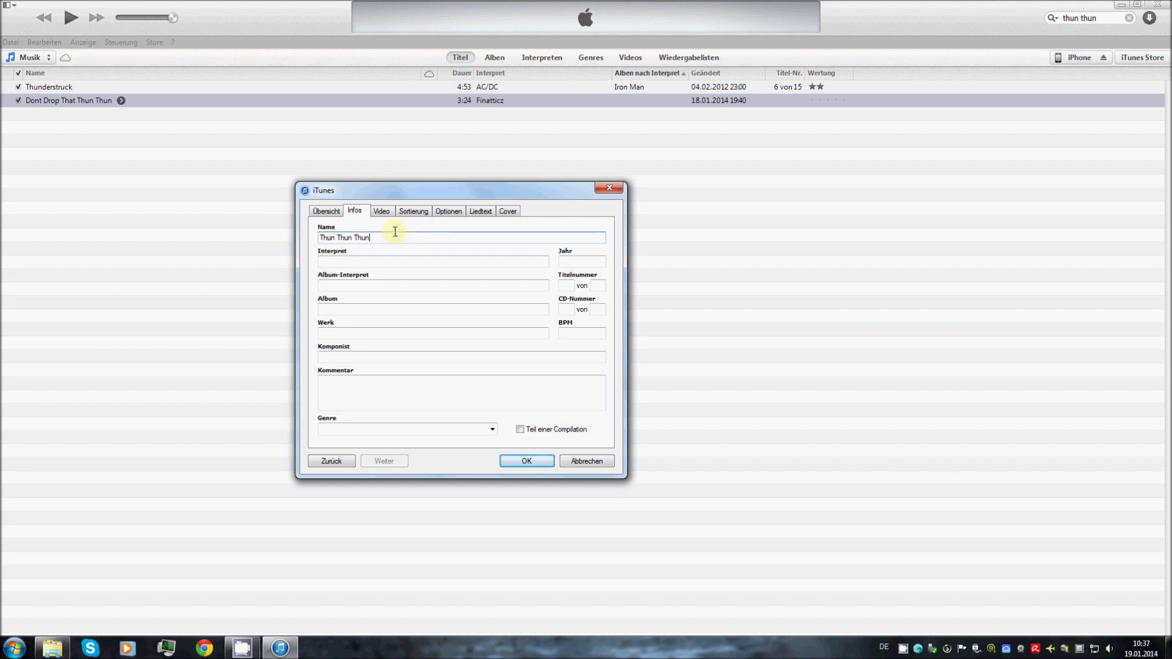
Enable the song's stop time in its playback options and set it to 0:30.
{"action": "left_click", "coordinate": [453, 214]}
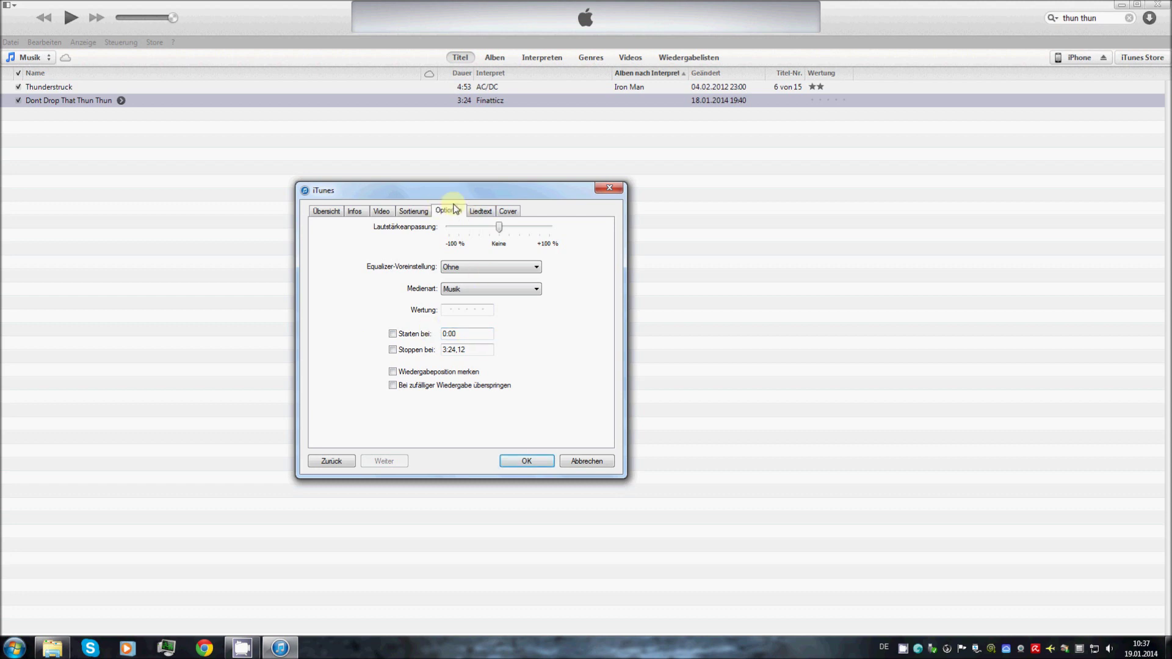
{"action": "left_click", "coordinate": [393, 350]}
{"action": "left_click_drag", "start_coordinate": [471, 351], "coordinate": [436, 351]}
{"action": "type", "text": "0:30"}
{"action": "left_click_drag", "start_coordinate": [467, 330], "coordinate": [447, 335]}
{"action": "double_click", "coordinate": [468, 351]}
{"action": "left_click", "coordinate": [469, 350]}
Set the song's start time to 0:00 and its stop time to 0:22, and apply the changes.
{"action": "left_click", "coordinate": [471, 334]}
{"action": "key", "text": "BackSpace"}
{"action": "key", "text": "BackSpace"}
{"action": "type", "text": "00"}
{"action": "left_click", "coordinate": [469, 350]}
{"action": "key", "text": "BackSpace"}
{"action": "key", "text": "BackSpace"}
{"action": "type", "text": "22"}
{"action": "left_click", "coordinate": [526, 462]}
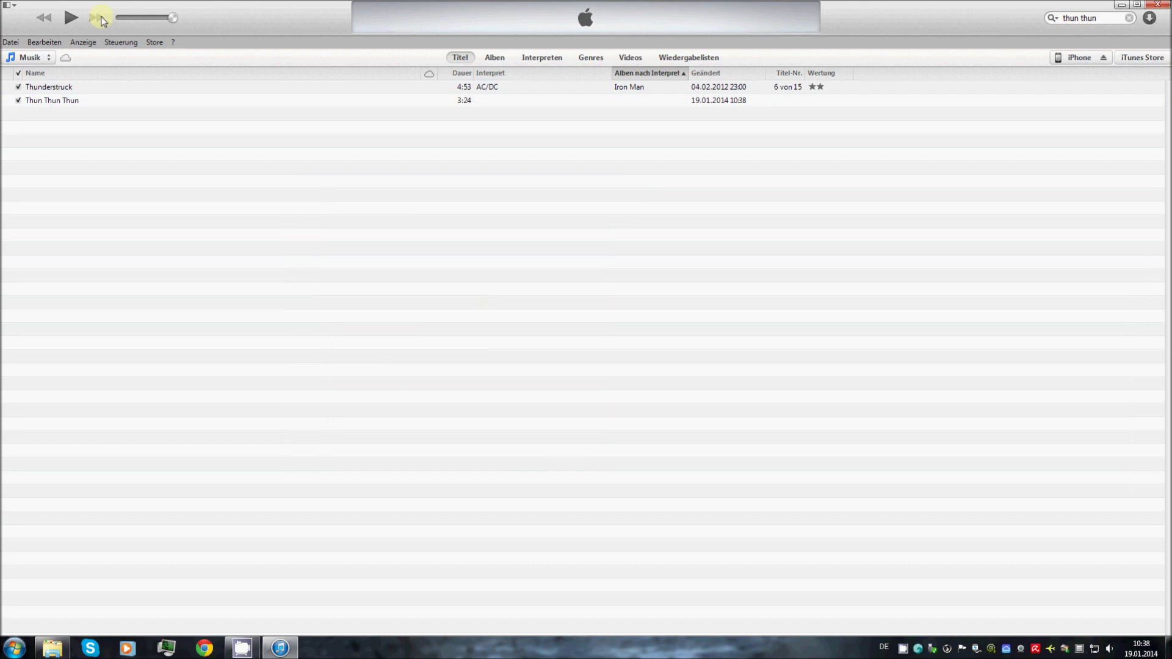
Set the import encoder to AAC-Codierer in the general preferences and confirm the settings.
{"action": "right_click", "coordinate": [135, 100]}
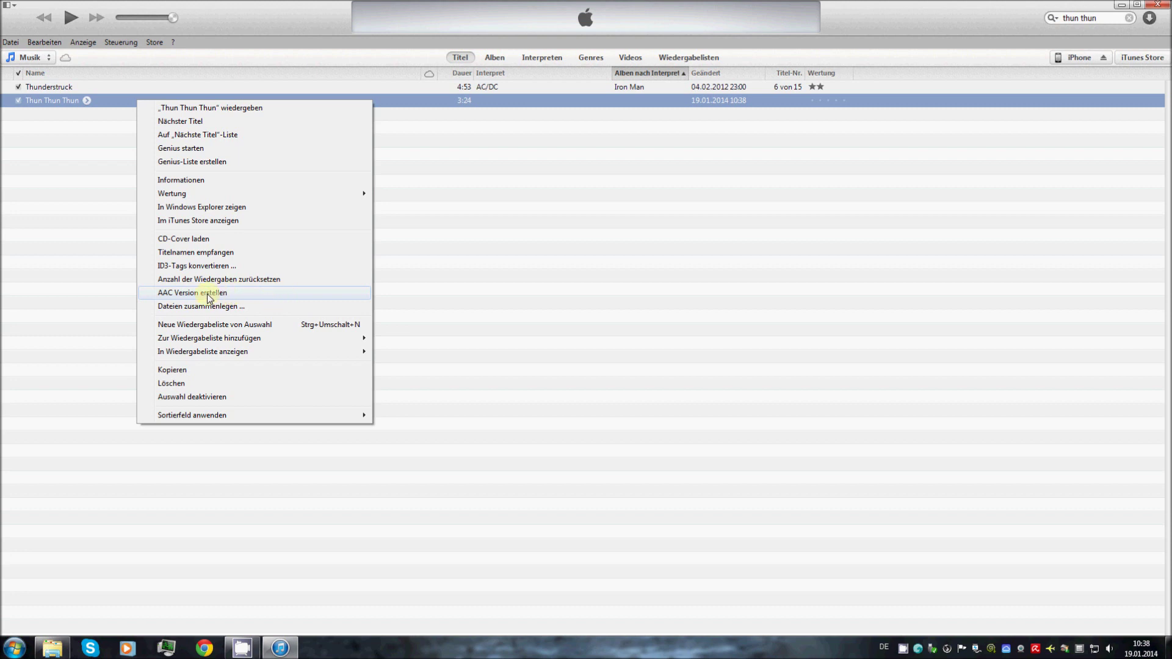
{"action": "left_click", "coordinate": [49, 270]}
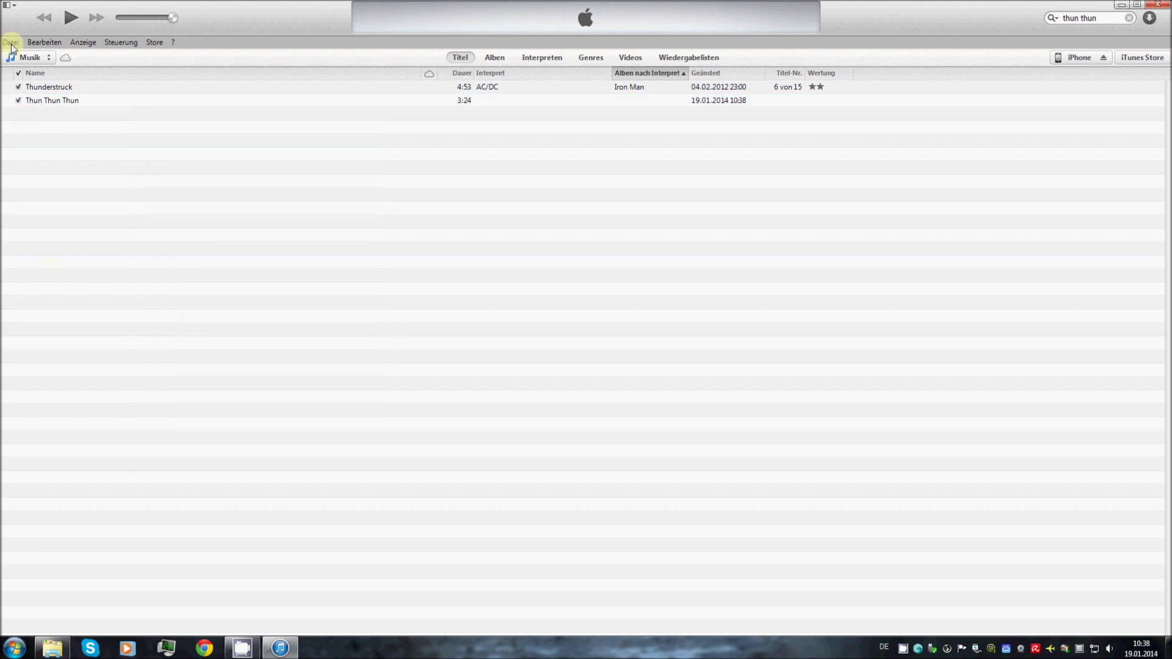
{"action": "left_click", "coordinate": [8, 8]}
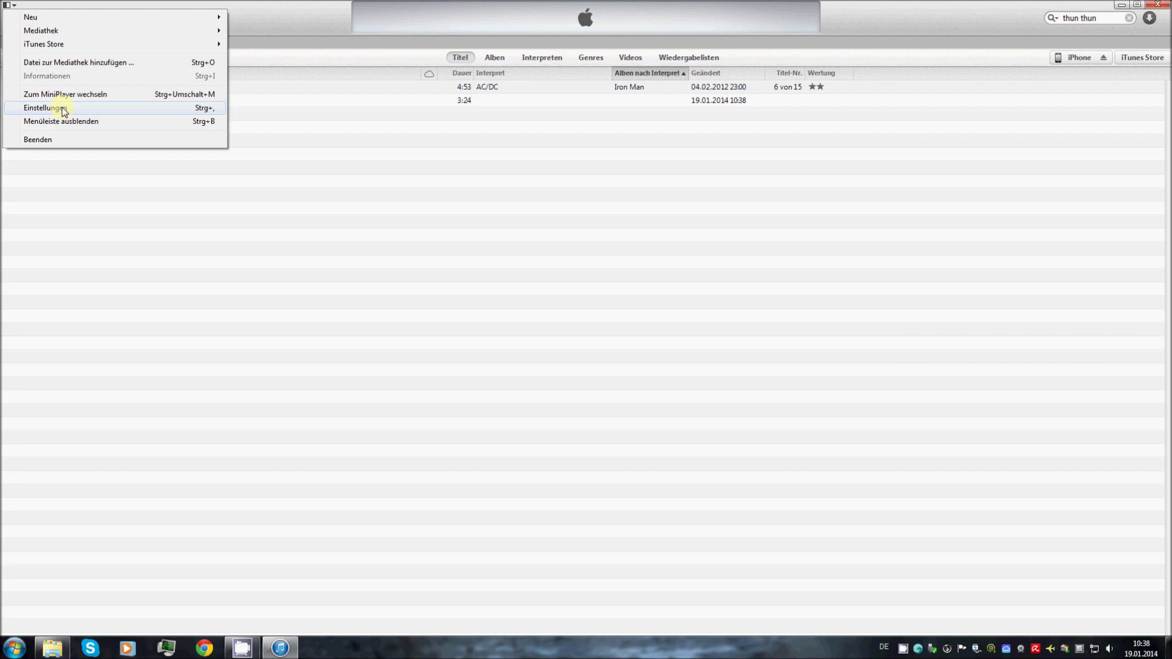
{"action": "left_click", "coordinate": [64, 110]}
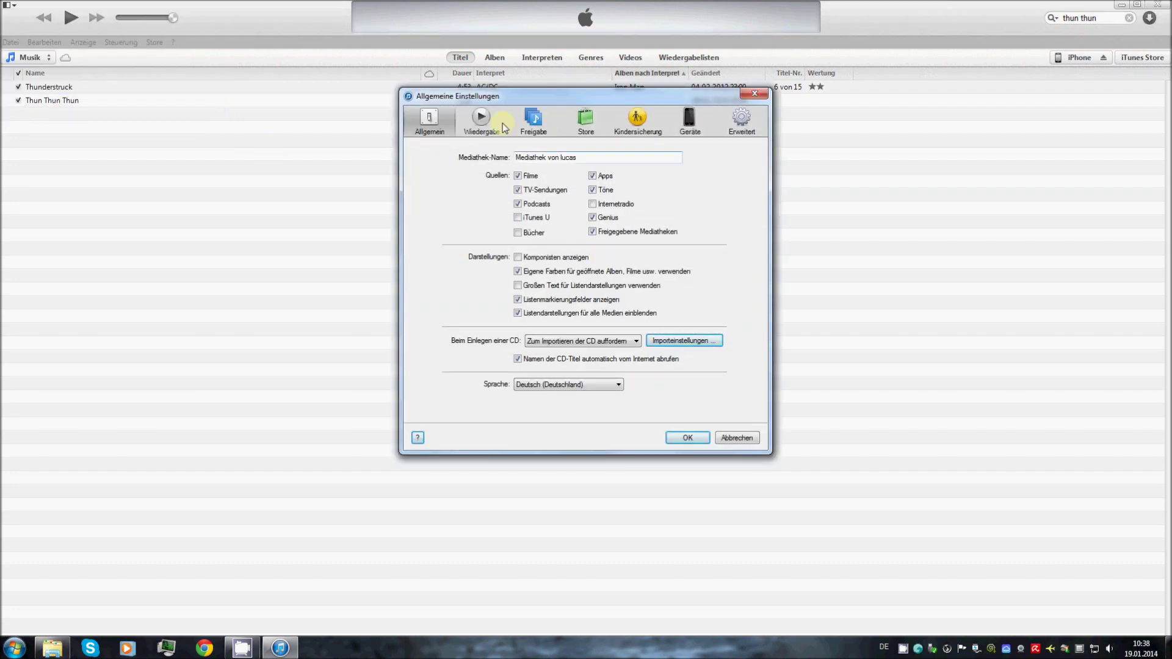
{"action": "left_click", "coordinate": [684, 340]}
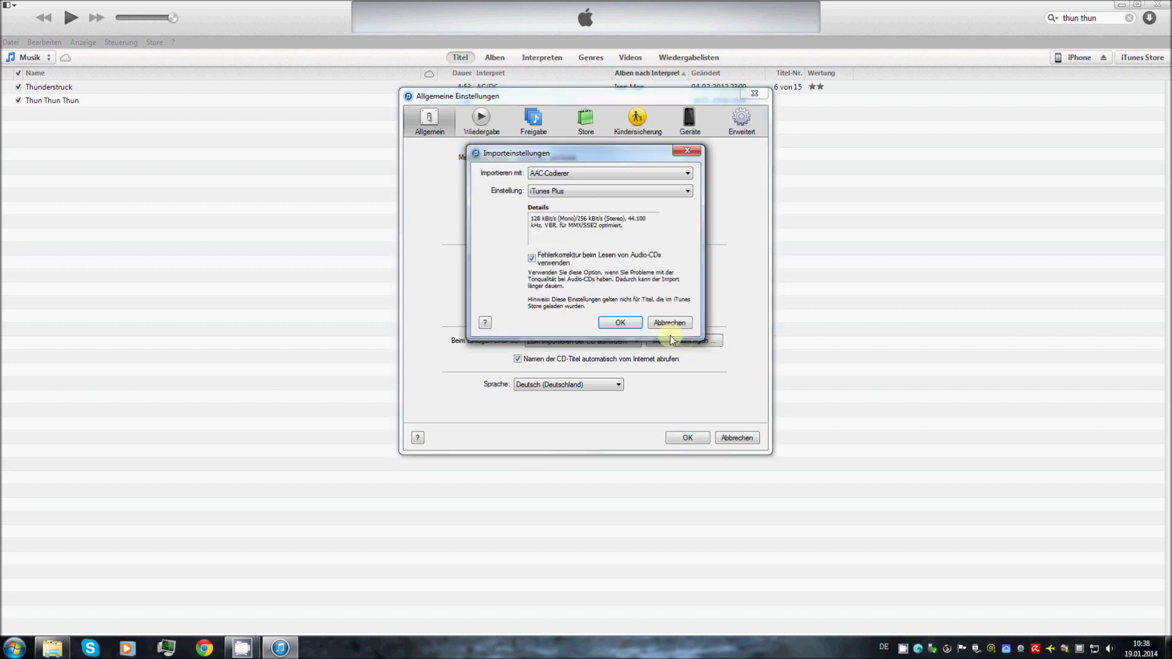
{"action": "left_click", "coordinate": [558, 173]}
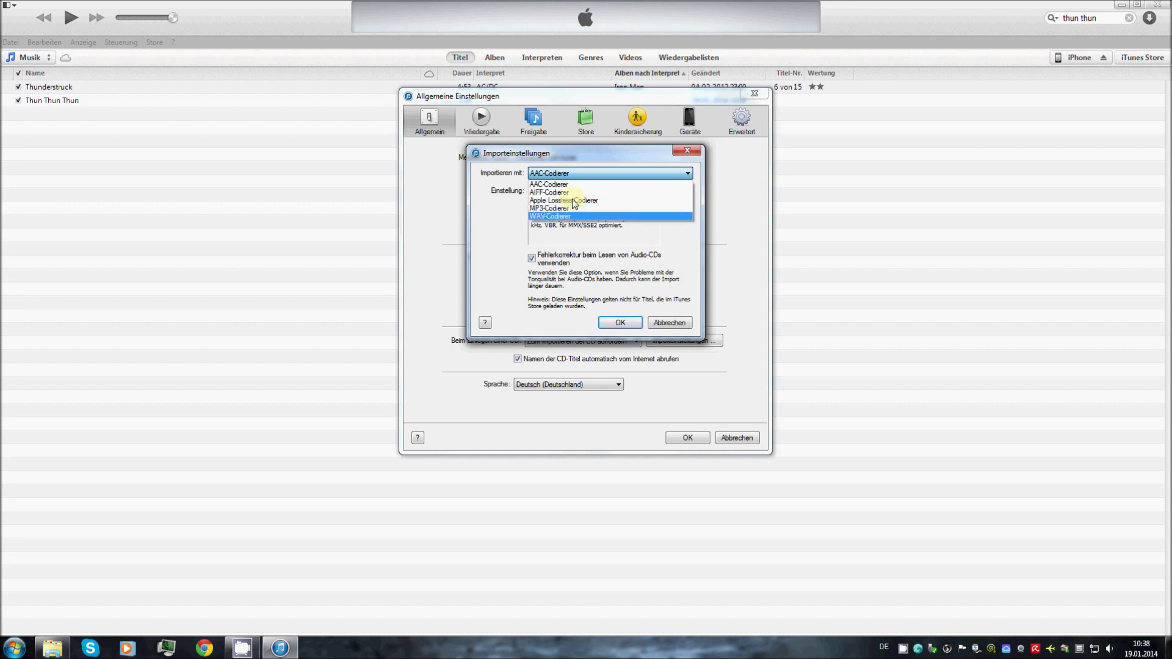
{"action": "left_click", "coordinate": [577, 185]}
{"action": "left_click", "coordinate": [620, 323]}
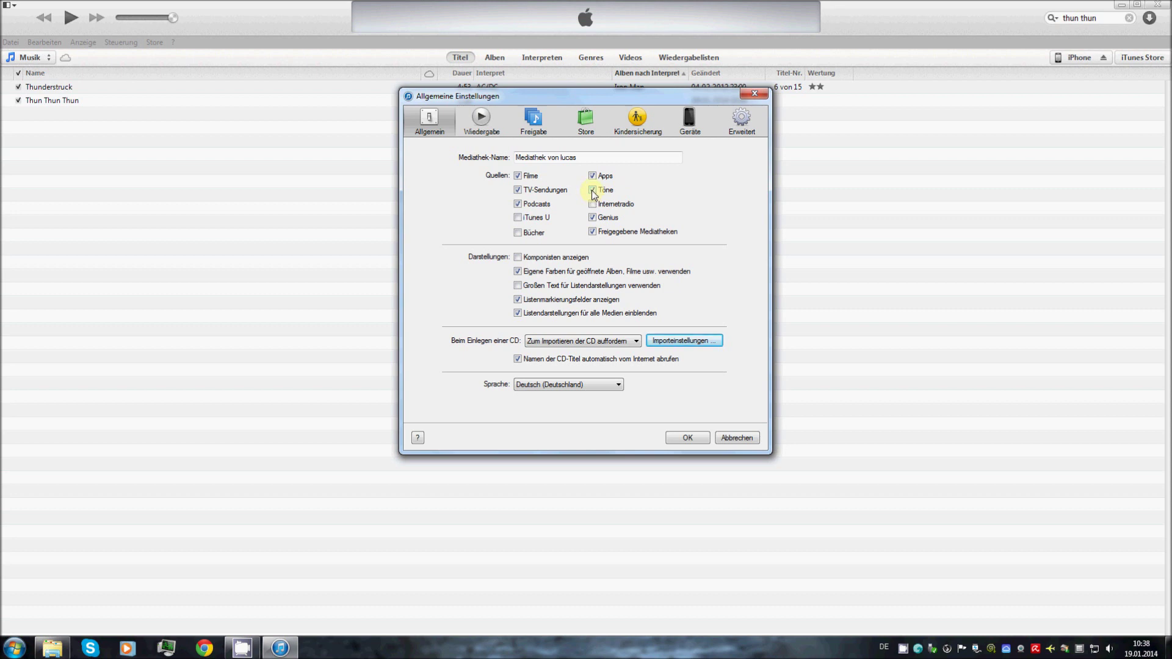
{"action": "left_click", "coordinate": [692, 438]}
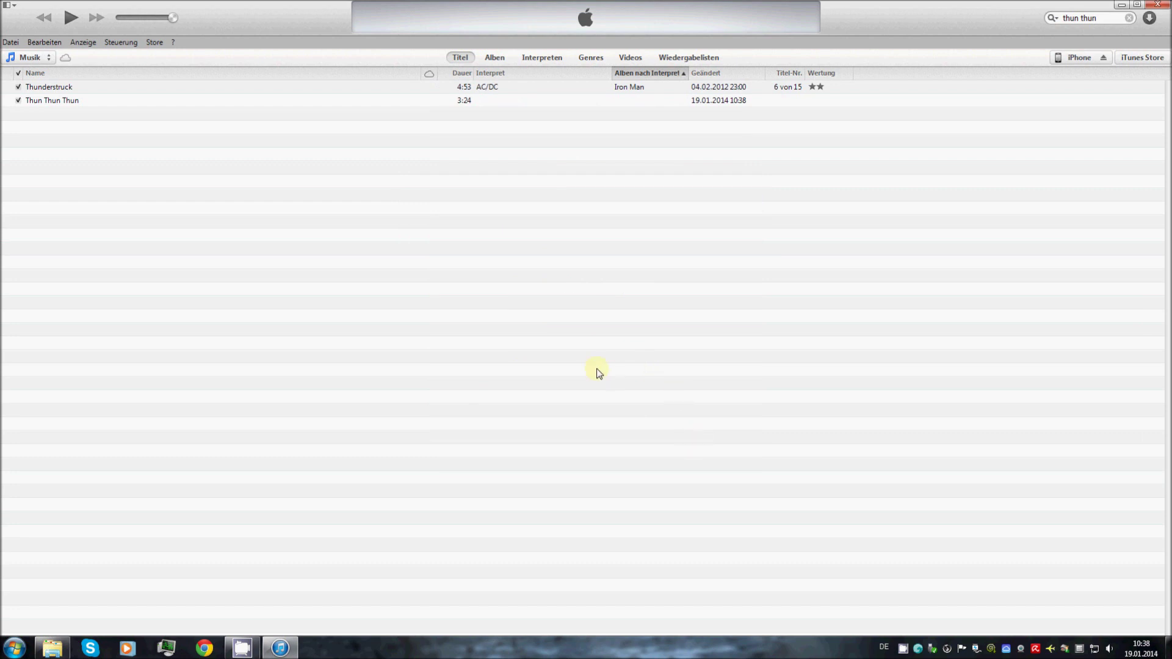
Create an AAC version of the song Thun Thun Thun.
{"action": "right_click", "coordinate": [110, 100]}
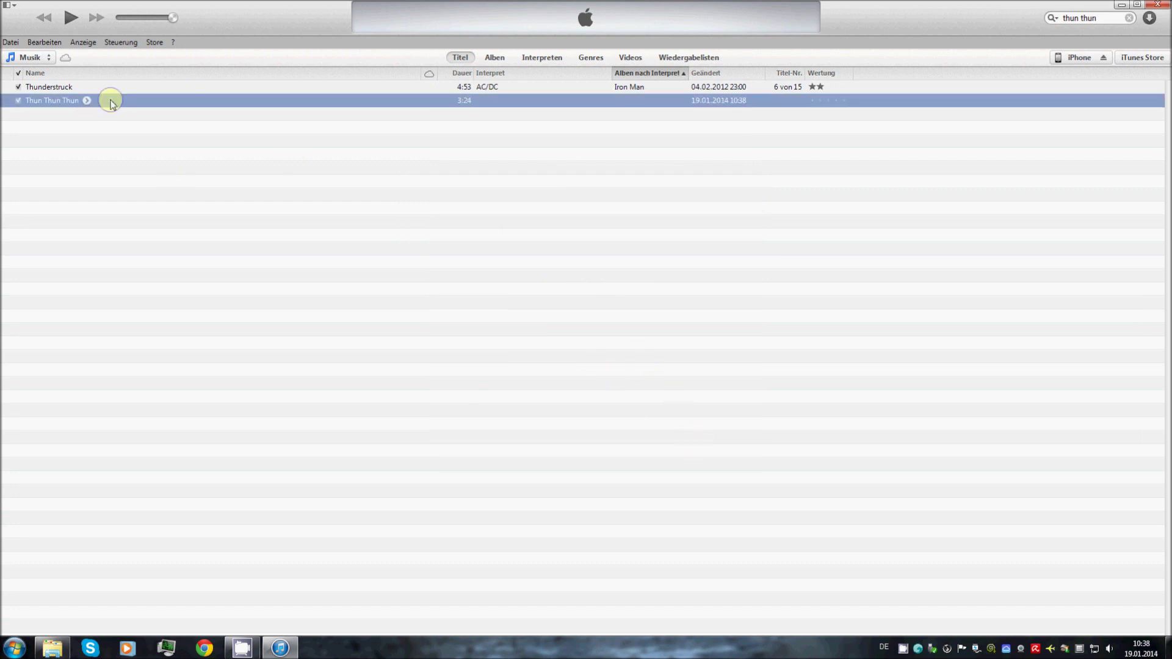
{"action": "left_click", "coordinate": [171, 295]}
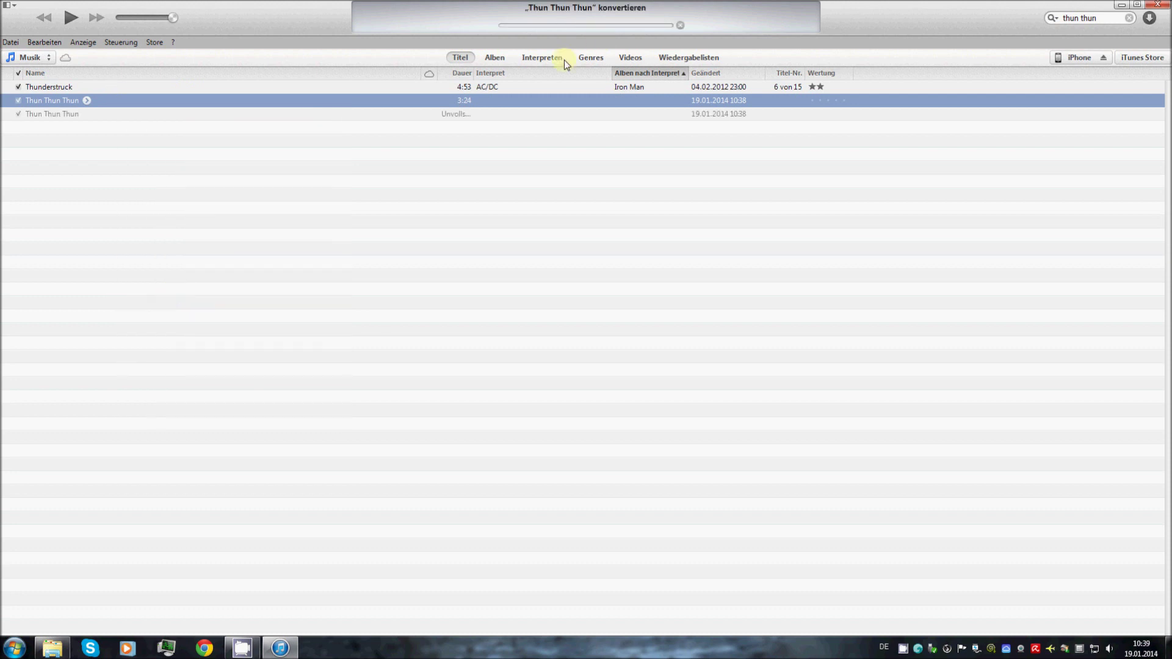
{"action": "left_click", "coordinate": [122, 115]}
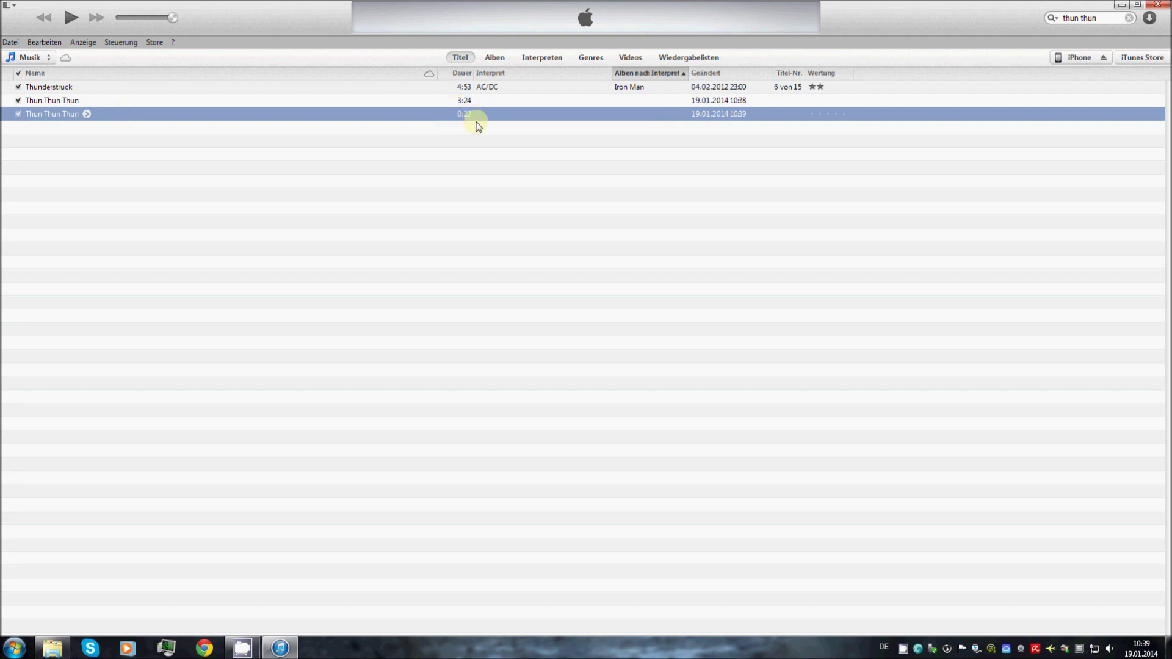
{"action": "left_click", "coordinate": [442, 140]}
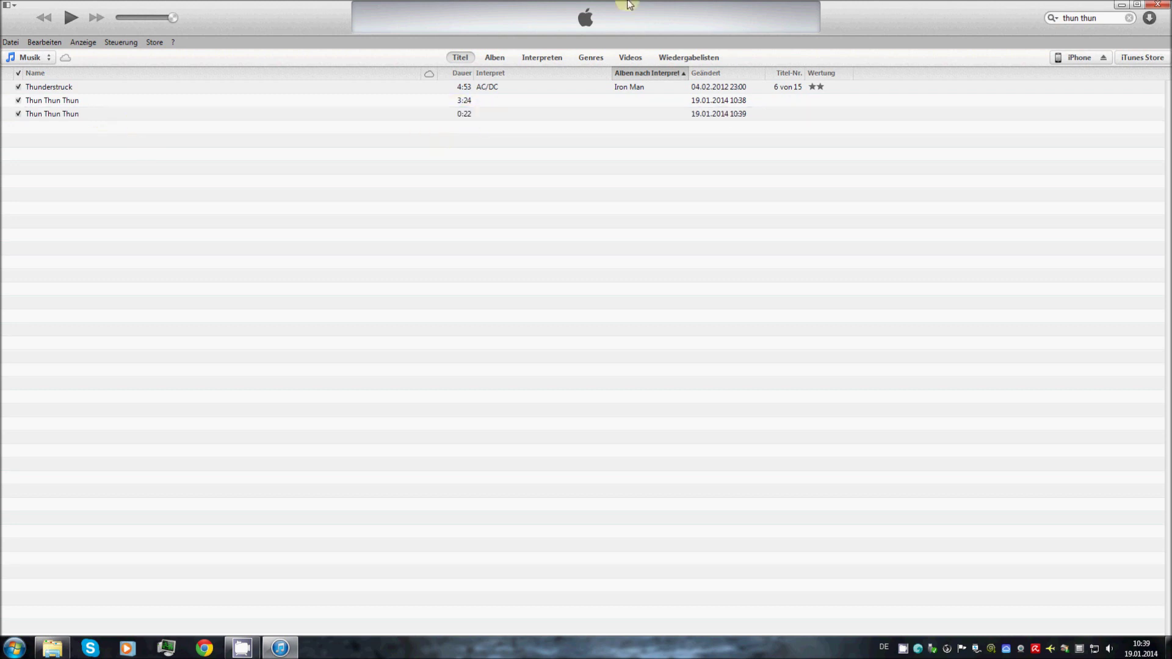
Uncover part of the desktop and copy the 0:22 version of Thun Thun Thun onto it.
{"action": "left_click_drag", "start_coordinate": [943, 22], "coordinate": [902, 139]}
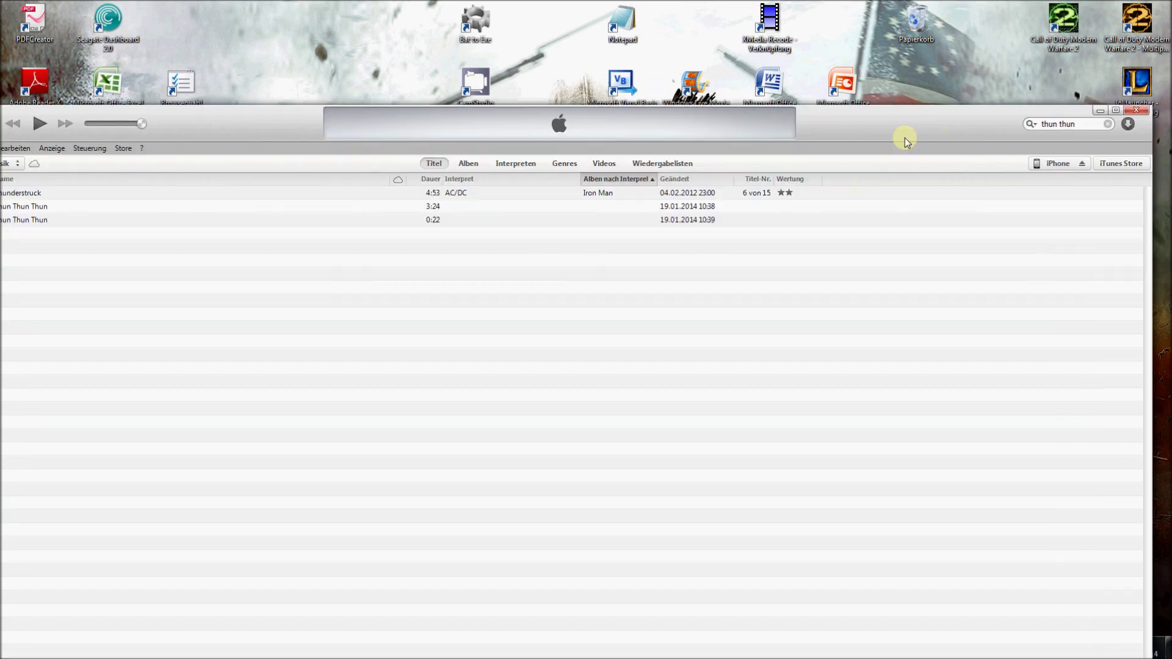
{"action": "double_click", "coordinate": [890, 120]}
{"action": "left_click_drag", "start_coordinate": [892, 27], "coordinate": [968, 98]}
{"action": "left_click_drag", "start_coordinate": [226, 191], "coordinate": [298, 21]}
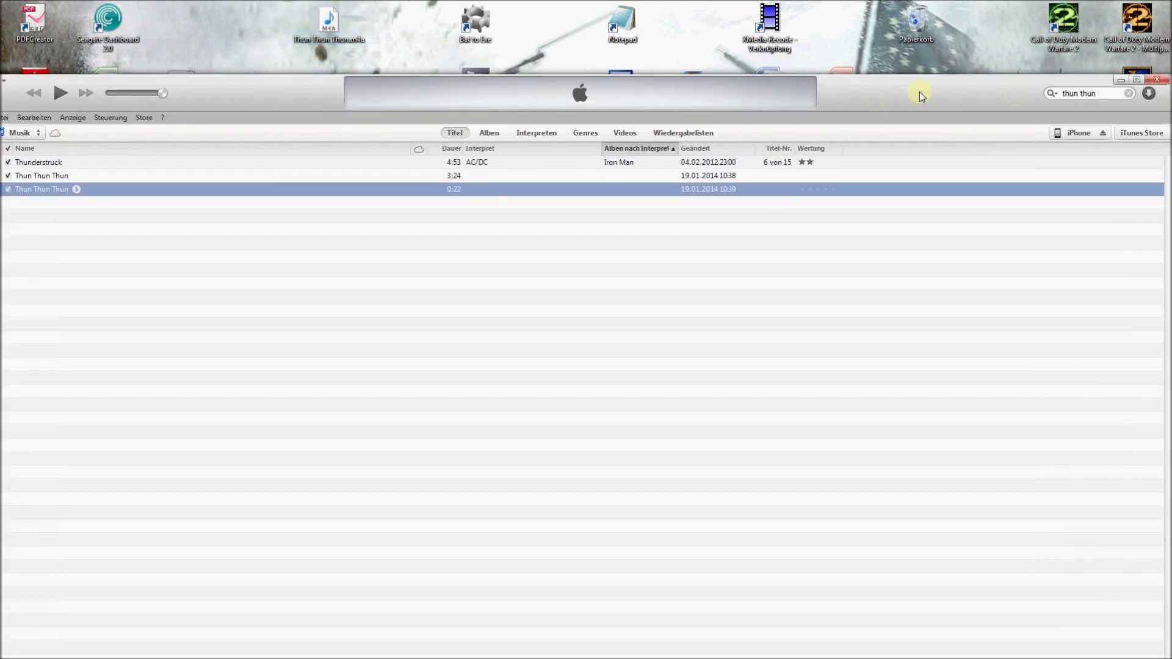
Shrink the iTunes window and place it below the copied M4A file on the desktop.
{"action": "left_click_drag", "start_coordinate": [1018, 96], "coordinate": [821, 96]}
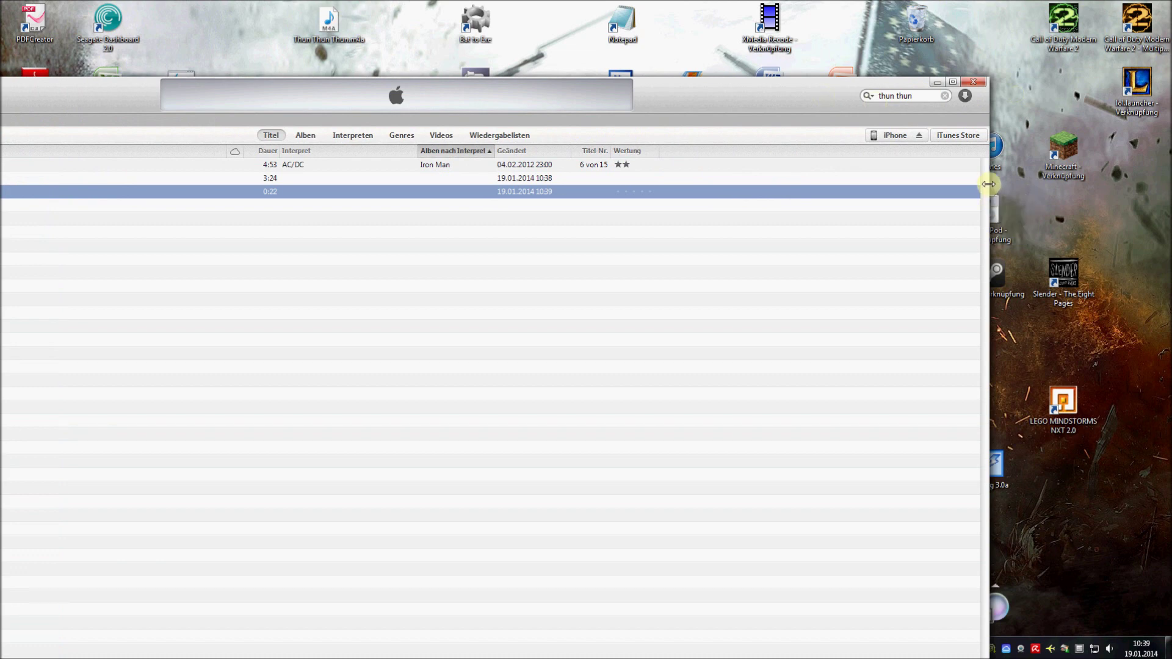
{"action": "left_click_drag", "start_coordinate": [989, 186], "coordinate": [333, 219]}
{"action": "left_click_drag", "start_coordinate": [176, 104], "coordinate": [572, 242]}
{"action": "left_click_drag", "start_coordinate": [691, 363], "coordinate": [675, 361]}
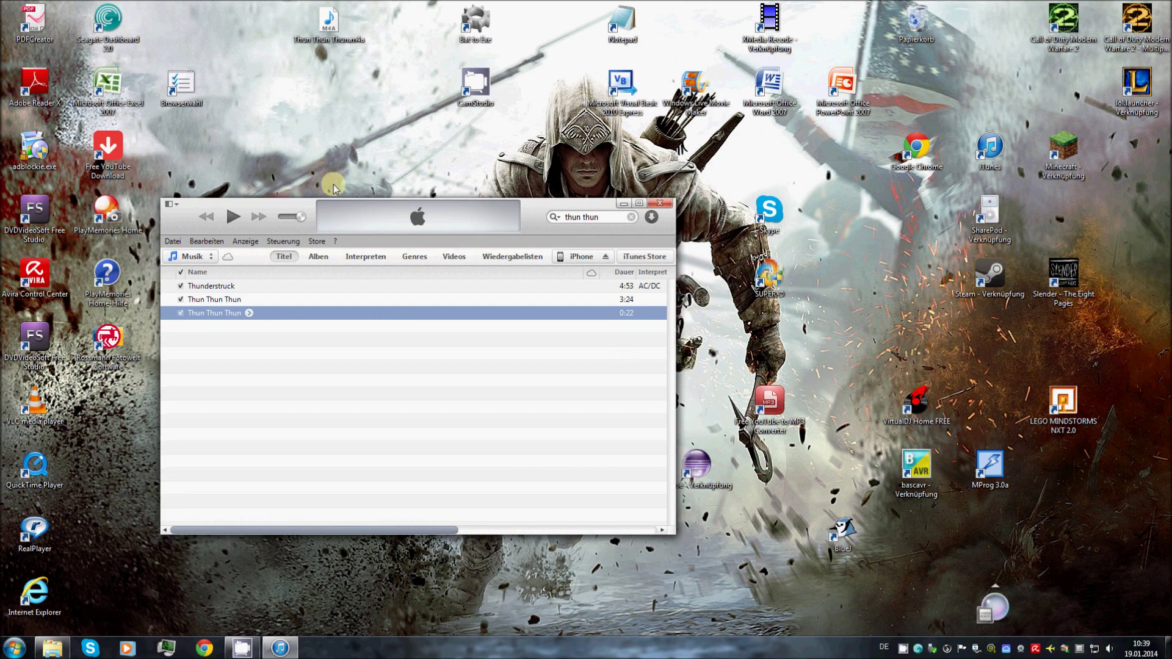
Move the M4A file closer to the iTunes window and open the view settings of the Windows folder options (Ordneroptionen).
{"action": "left_click_drag", "start_coordinate": [366, 42], "coordinate": [368, 107]}
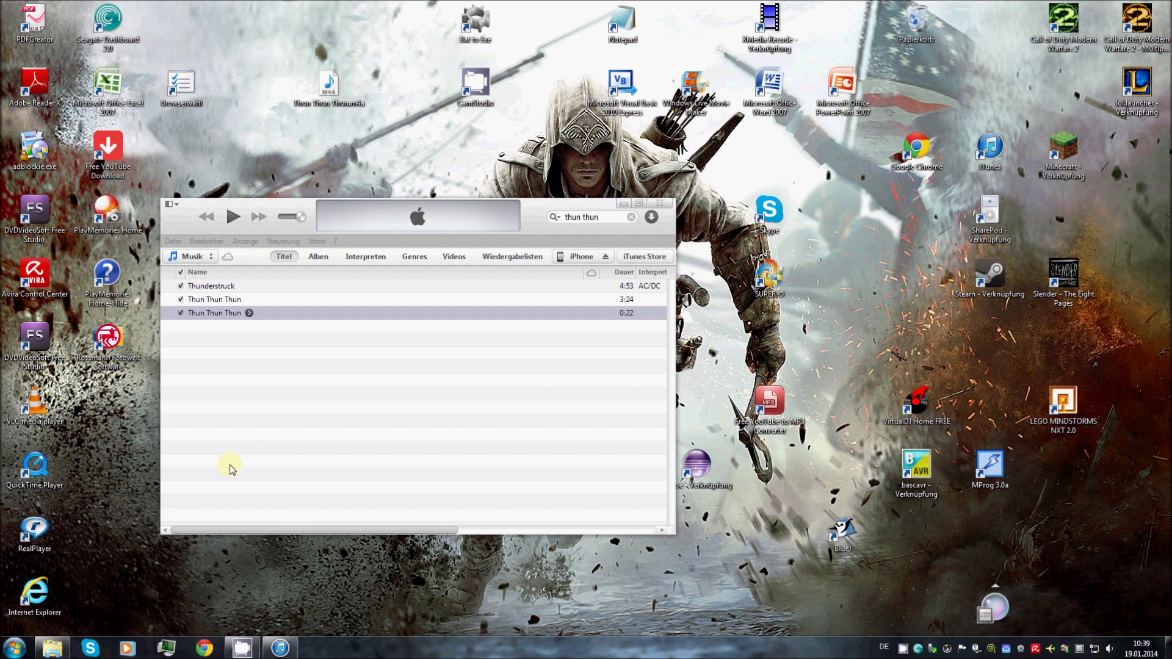
{"action": "left_click", "coordinate": [14, 647]}
{"action": "left_click", "coordinate": [58, 617]}
{"action": "type", "text": "ordneropt"}
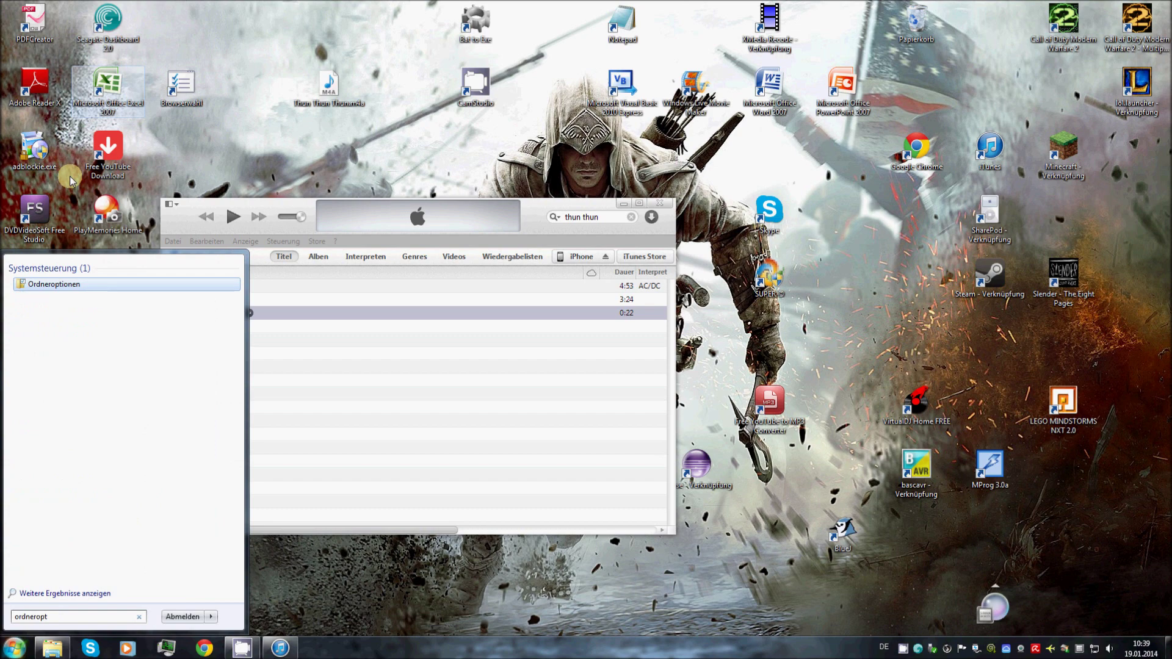
{"action": "left_click", "coordinate": [61, 286]}
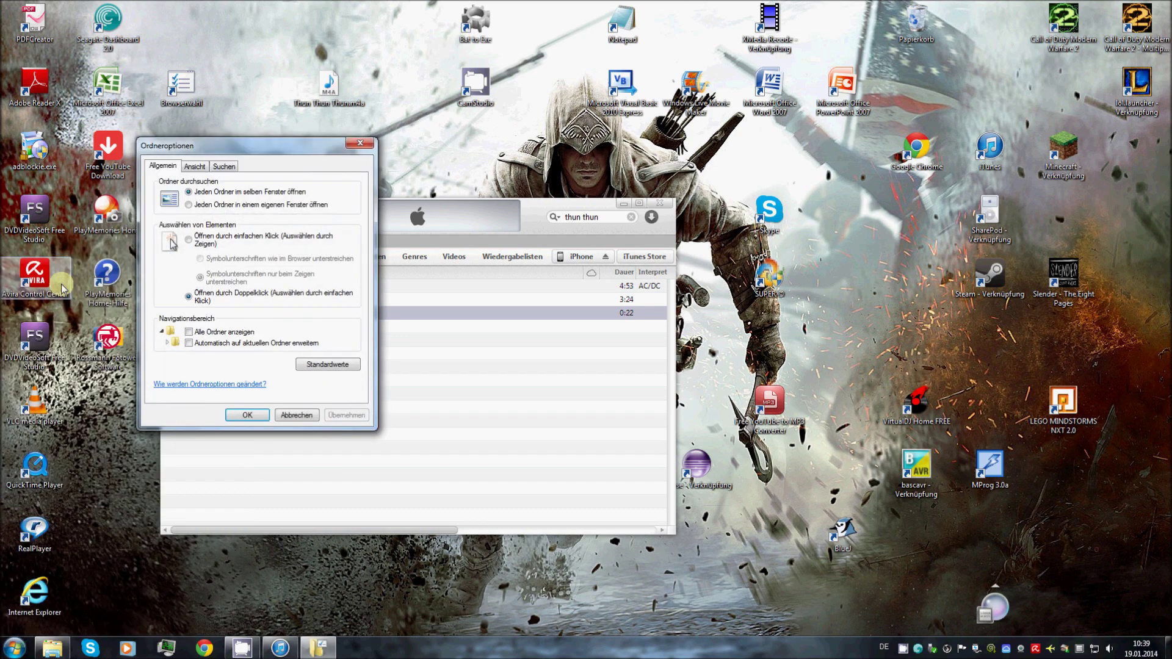
{"action": "left_click", "coordinate": [195, 166]}
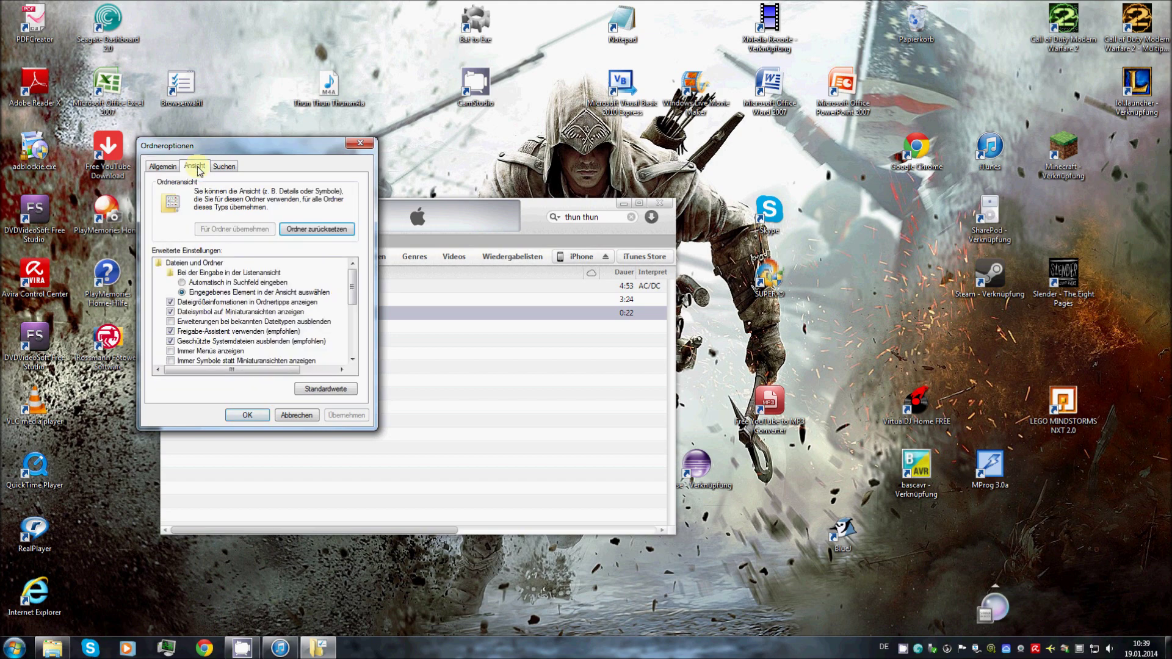
Keep the option Erweiterungen bei bekannten Dateitypen ausblenden switched off and confirm the folder options.
{"action": "left_click", "coordinate": [171, 323]}
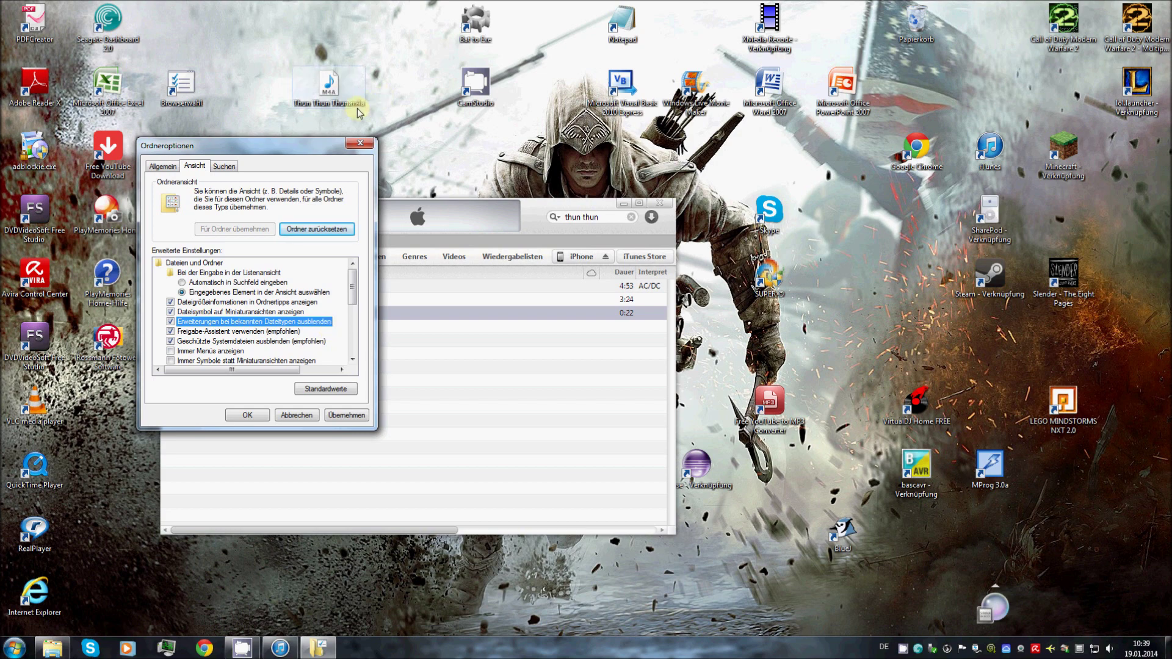
{"action": "left_click", "coordinate": [171, 321]}
{"action": "left_click", "coordinate": [244, 415]}
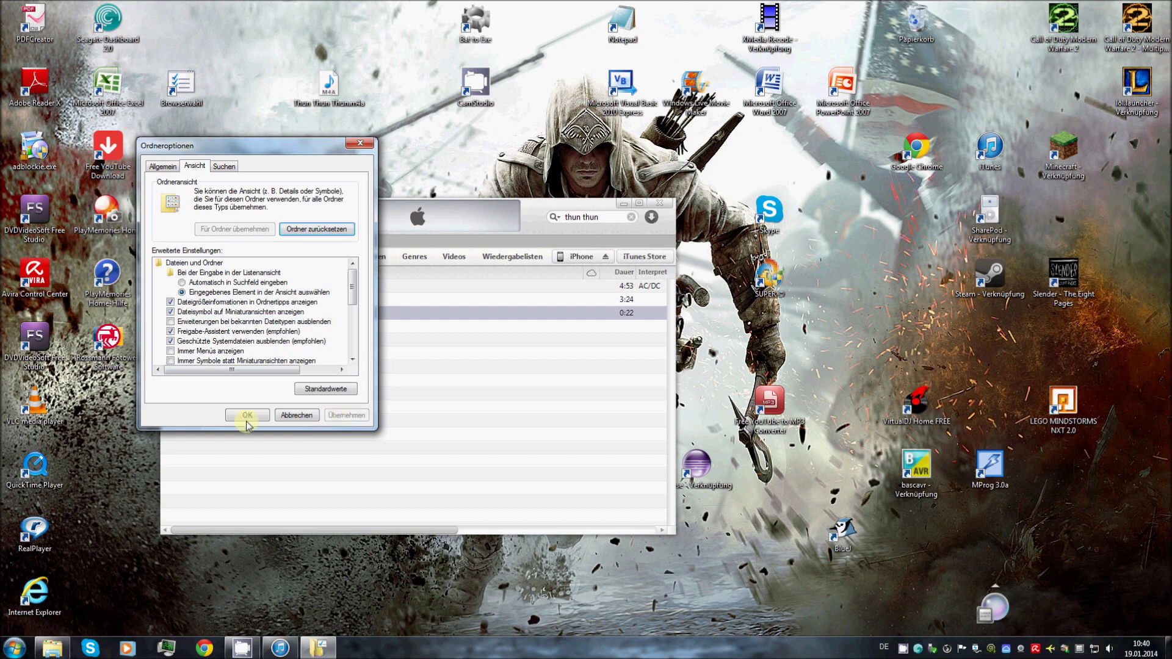
Rename the M4A file on the desktop to Thun Thun Thun.m4r and accept the extension change.
{"action": "left_click", "coordinate": [360, 118]}
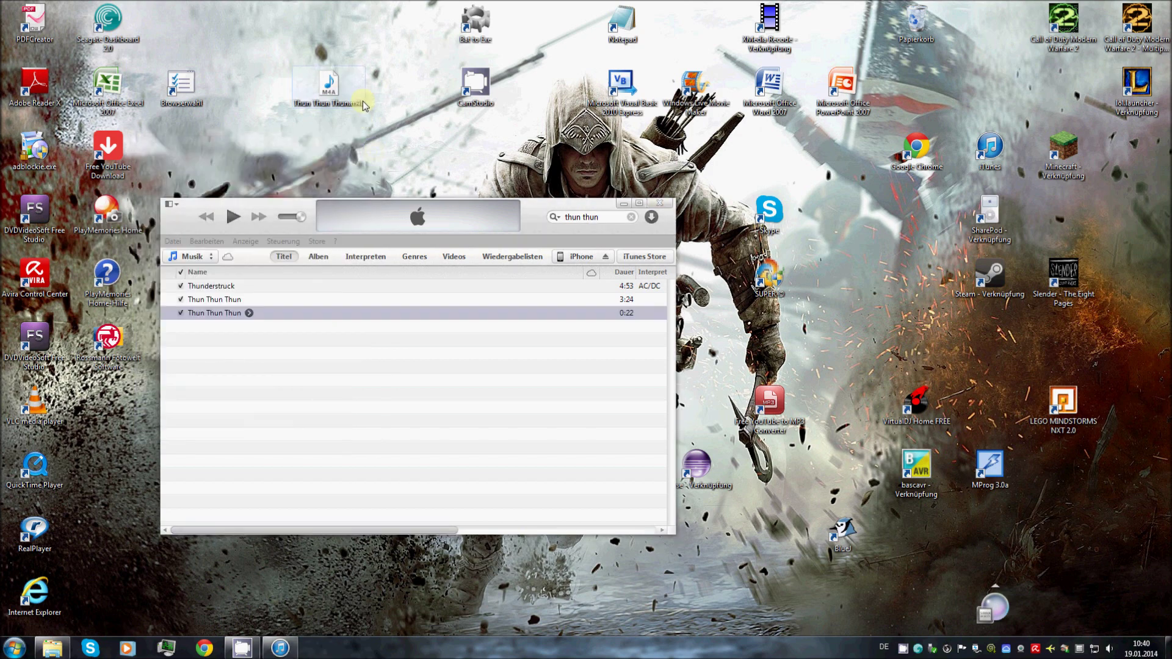
{"action": "left_click", "coordinate": [361, 103]}
{"action": "left_click", "coordinate": [363, 101]}
{"action": "key", "text": "End"}
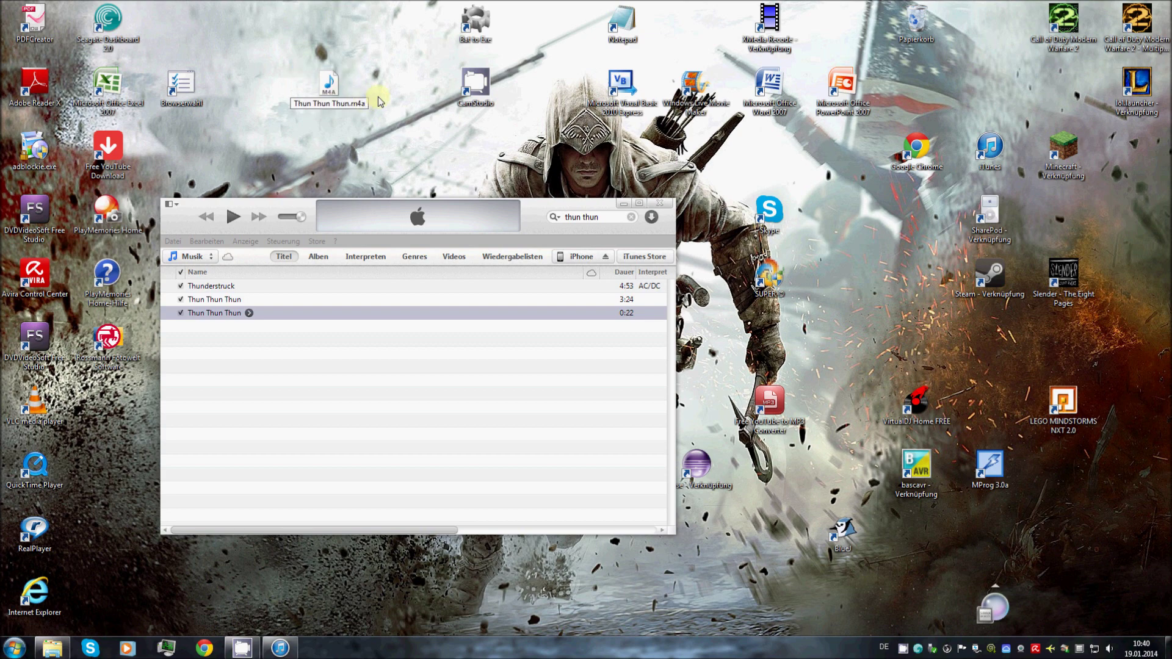
{"action": "key", "text": "BackSpace"}
{"action": "type", "text": "r"}
{"action": "key", "text": "Return"}
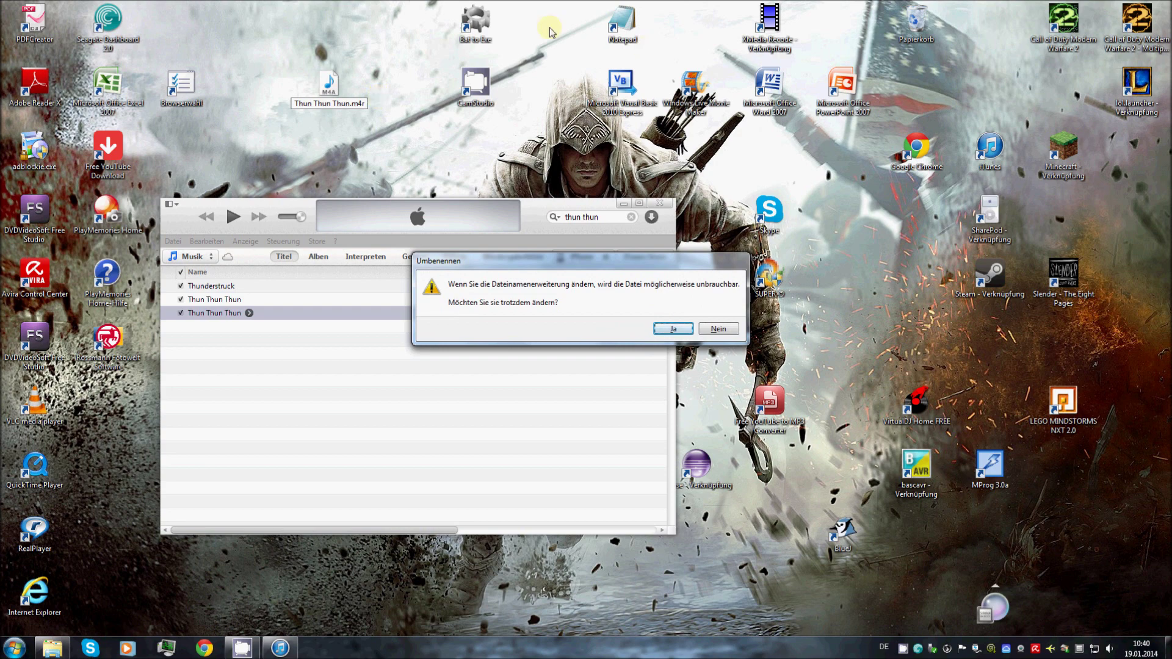
{"action": "left_click_drag", "start_coordinate": [567, 263], "coordinate": [563, 222]}
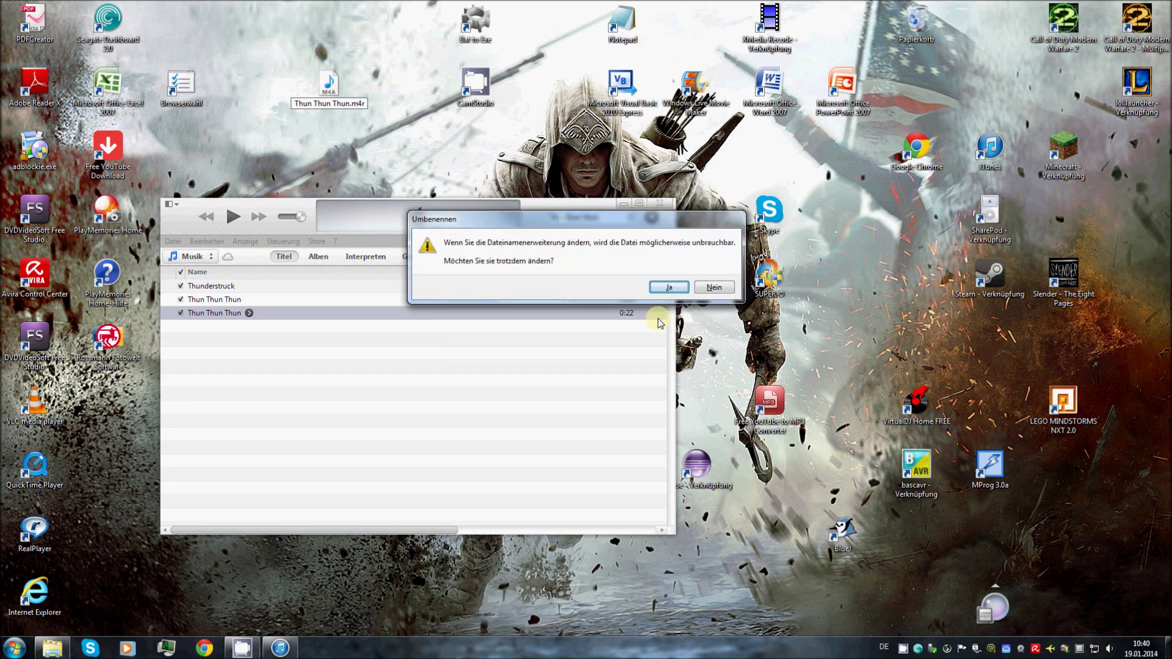
{"action": "left_click", "coordinate": [668, 288]}
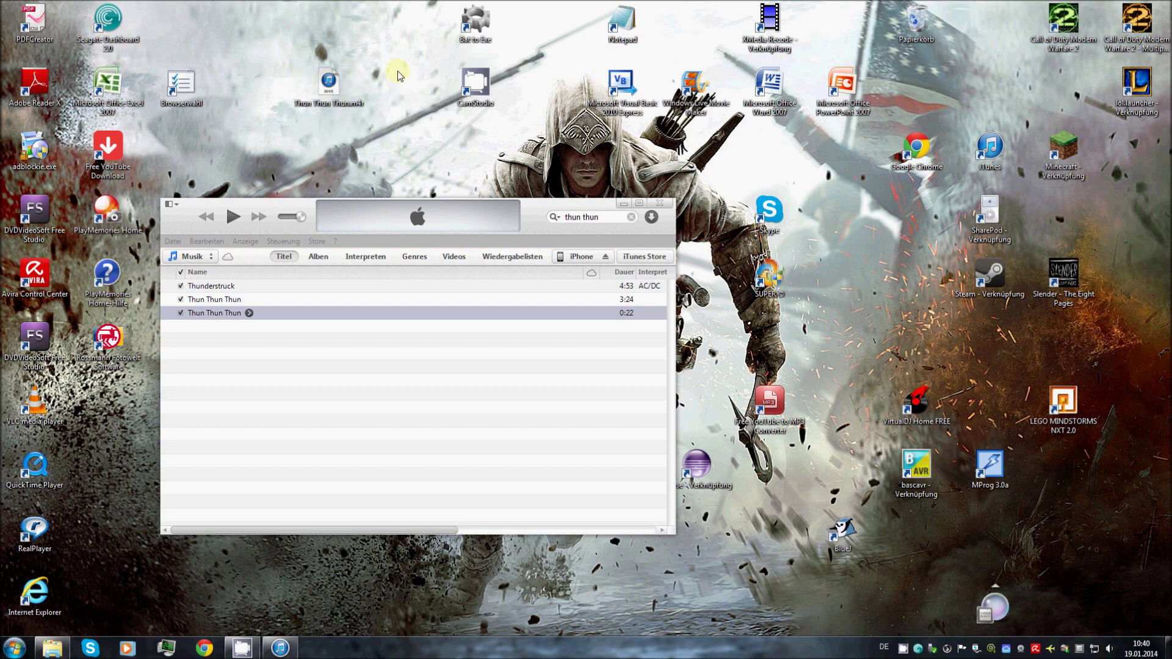
Delete the 0:22 version of Thun Thun Thun from the iTunes music library and move its file to the recycle bin.
{"action": "left_click", "coordinate": [342, 335]}
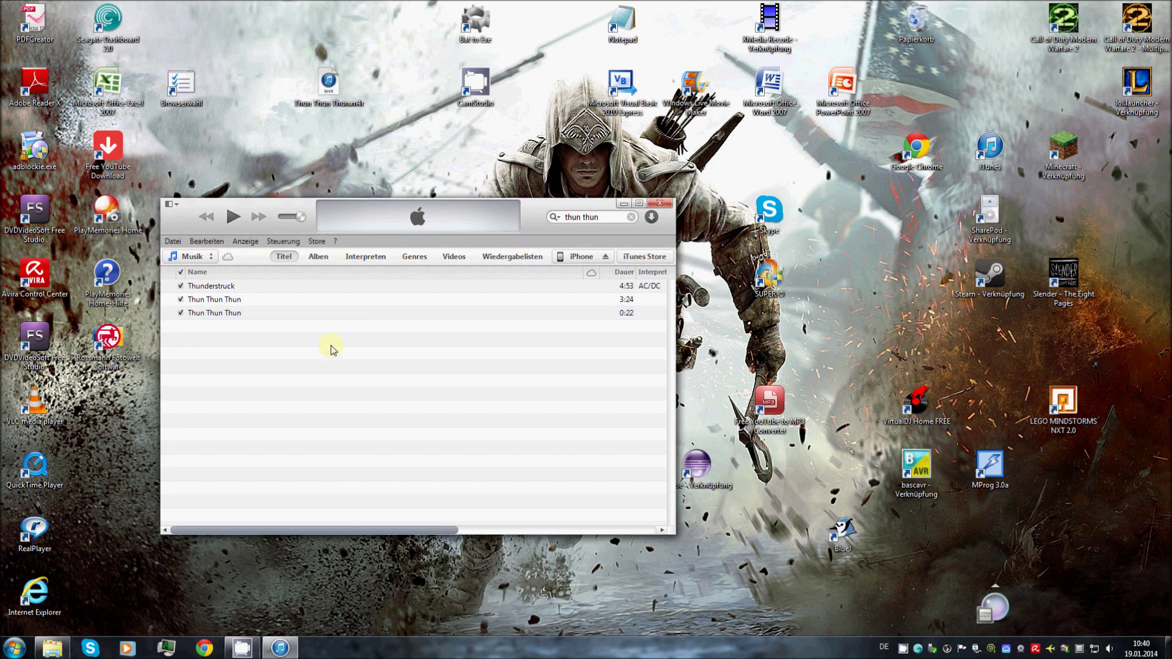
{"action": "left_click", "coordinate": [286, 315]}
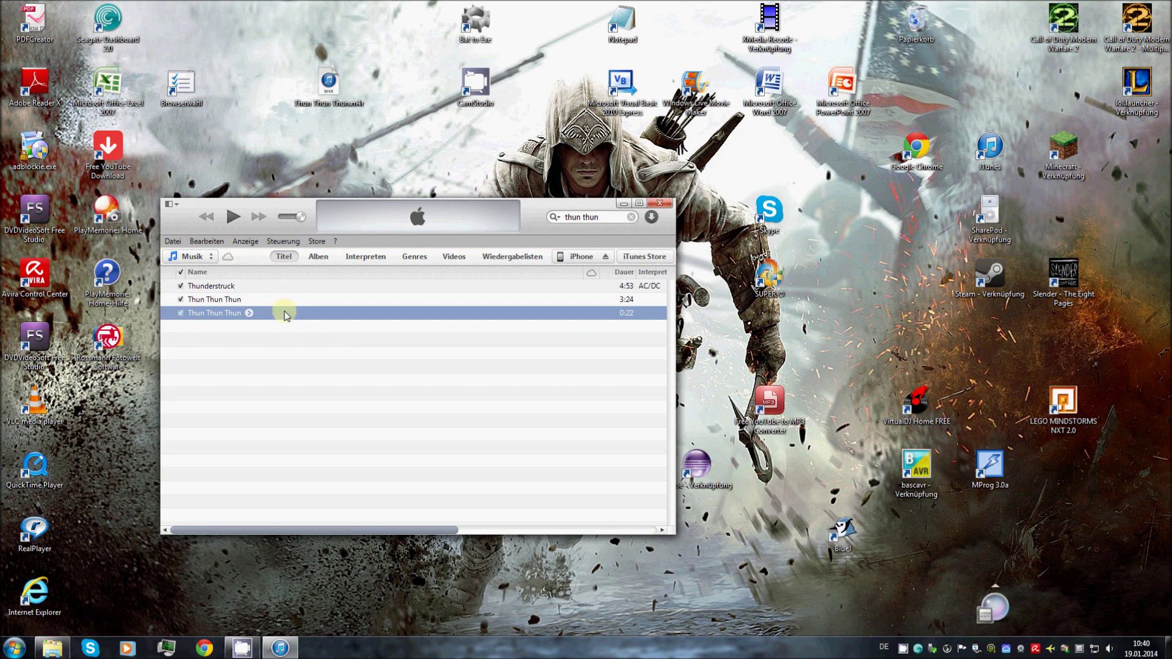
{"action": "key", "text": "Delete"}
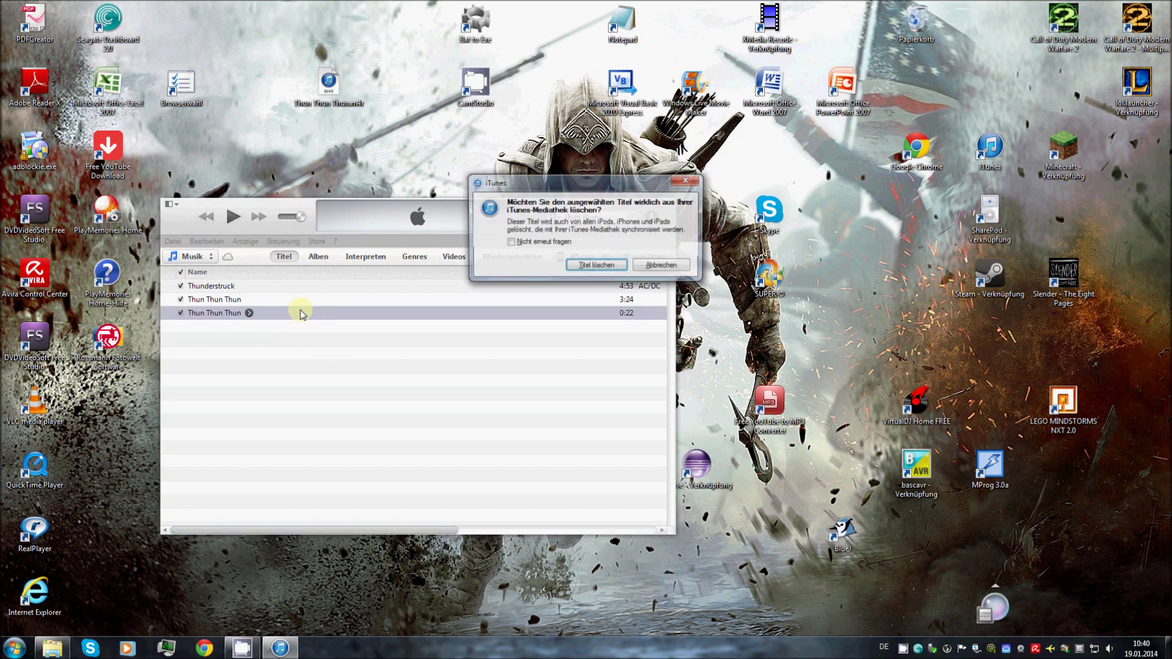
{"action": "left_click", "coordinate": [589, 264]}
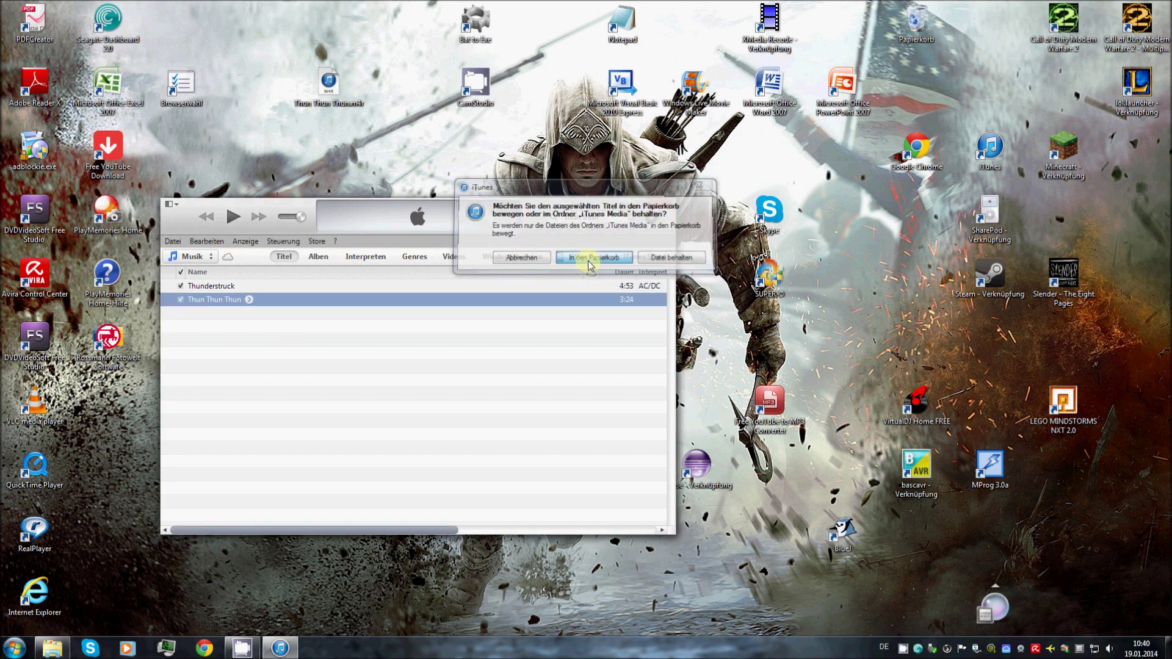
{"action": "left_click", "coordinate": [588, 262]}
Show the Töne library in iTunes and add the Thun Thun Thun.m4r file from the desktop to it.
{"action": "left_click", "coordinate": [205, 257]}
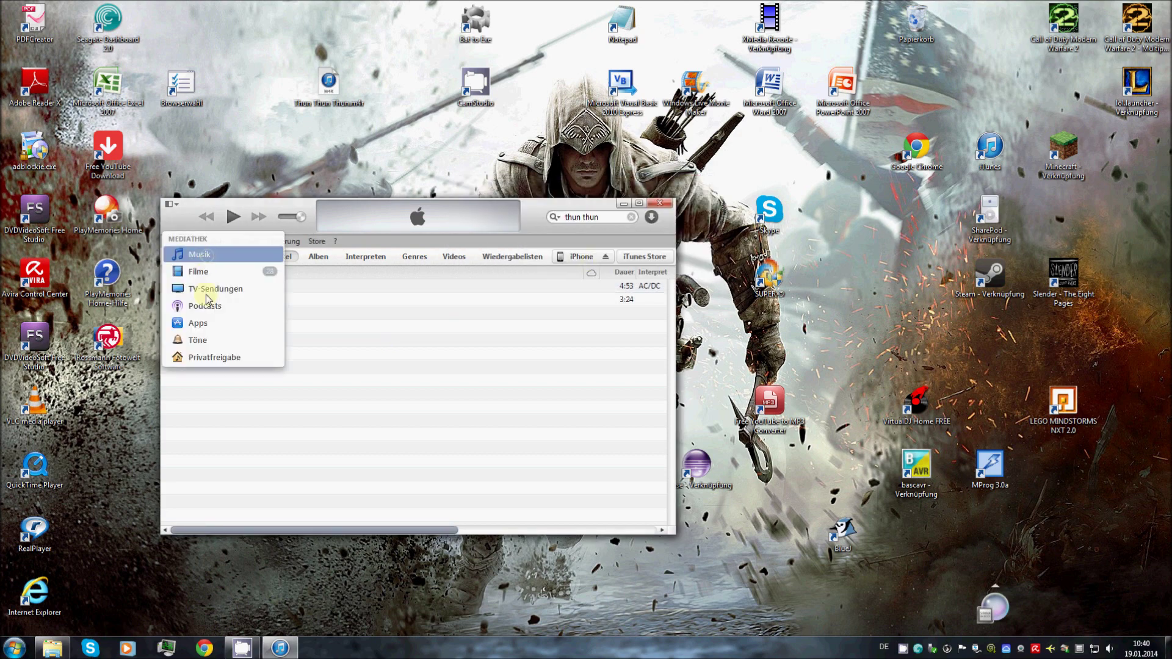
{"action": "left_click", "coordinate": [208, 340]}
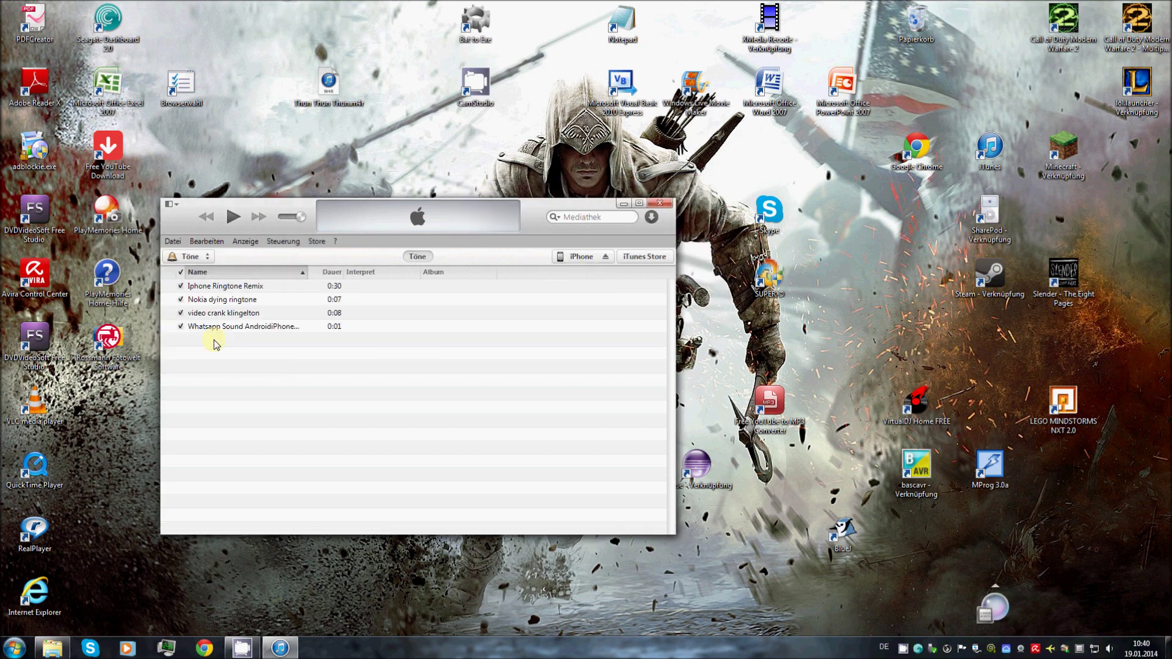
{"action": "left_click", "coordinate": [331, 97]}
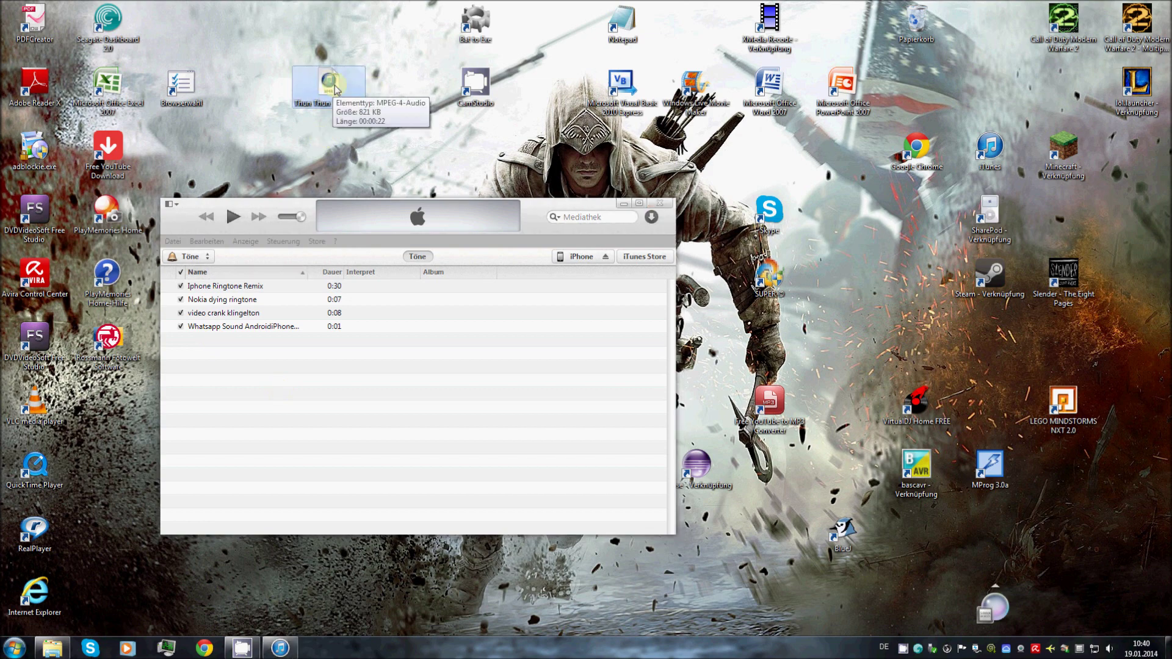
{"action": "left_click_drag", "start_coordinate": [335, 89], "coordinate": [297, 341]}
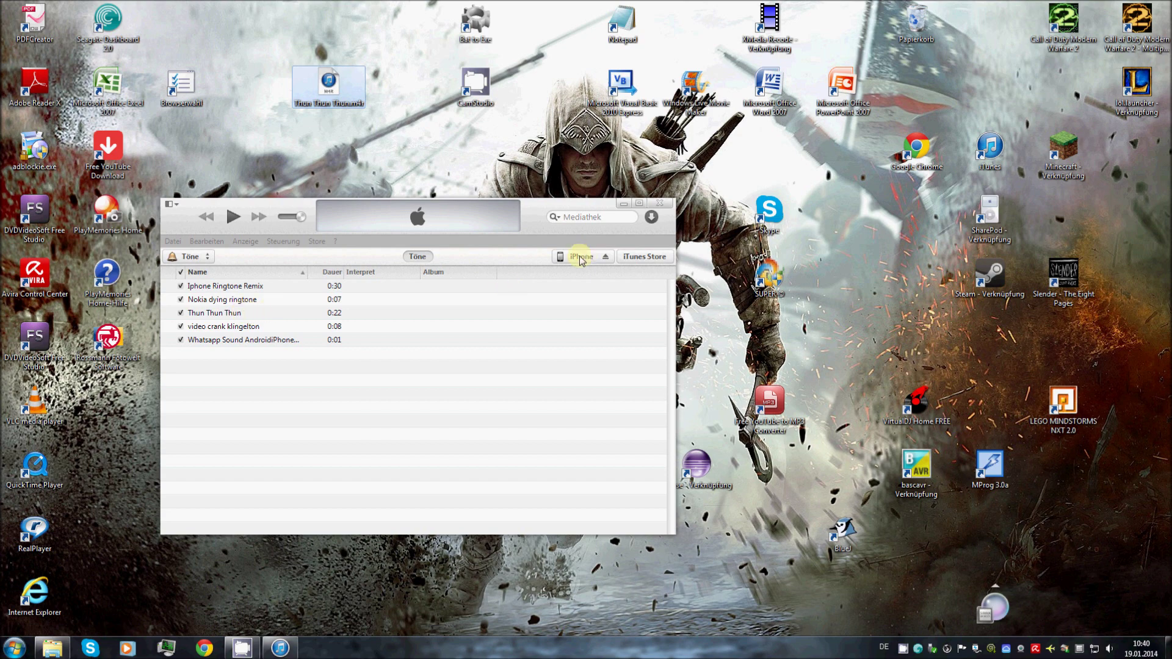
Include Thun Thun Thun in the iPhone's selected tones, apply the sync in the maximized iTunes window, and minimize it.
{"action": "left_click", "coordinate": [639, 203]}
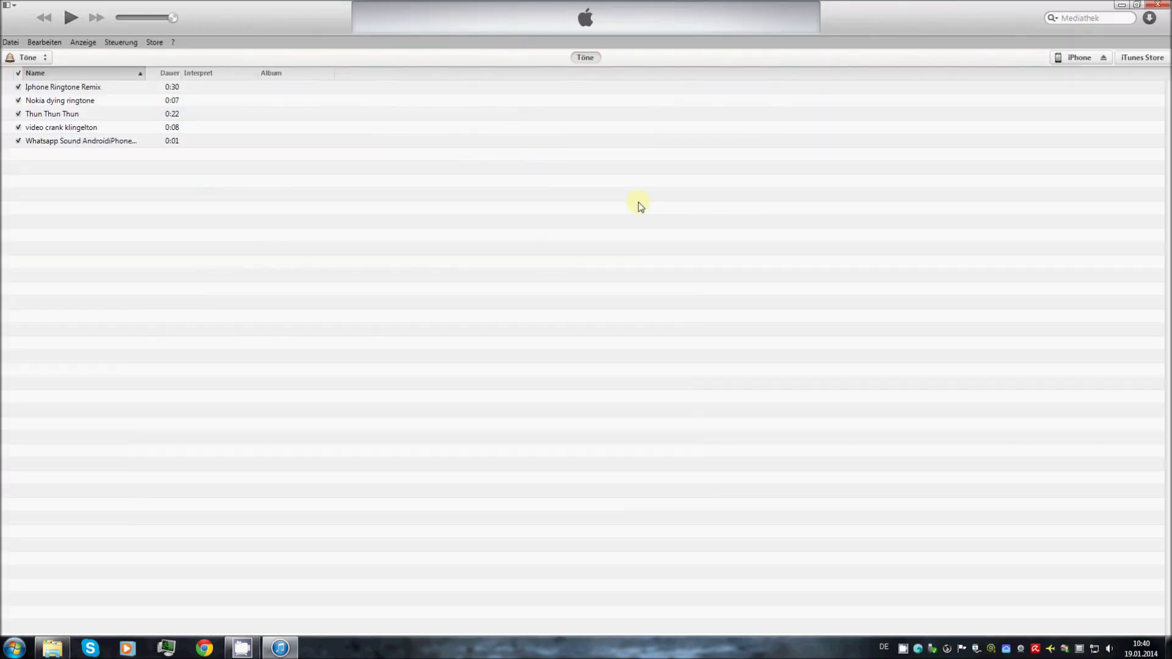
{"action": "left_click", "coordinate": [1076, 57]}
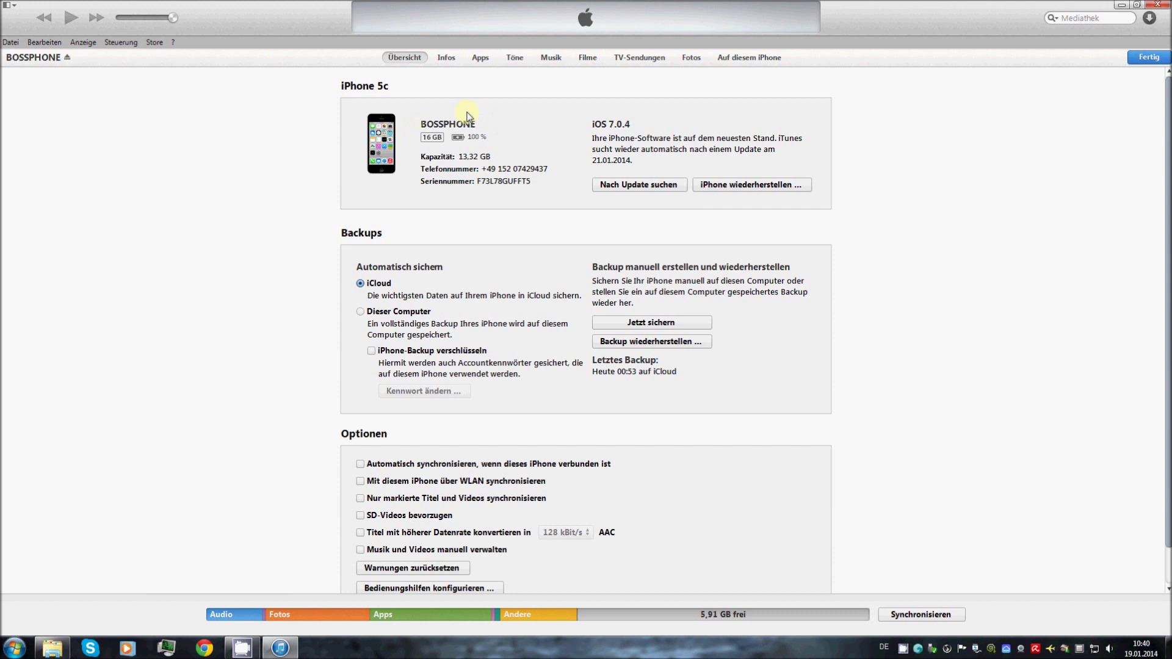
{"action": "left_click", "coordinate": [514, 59]}
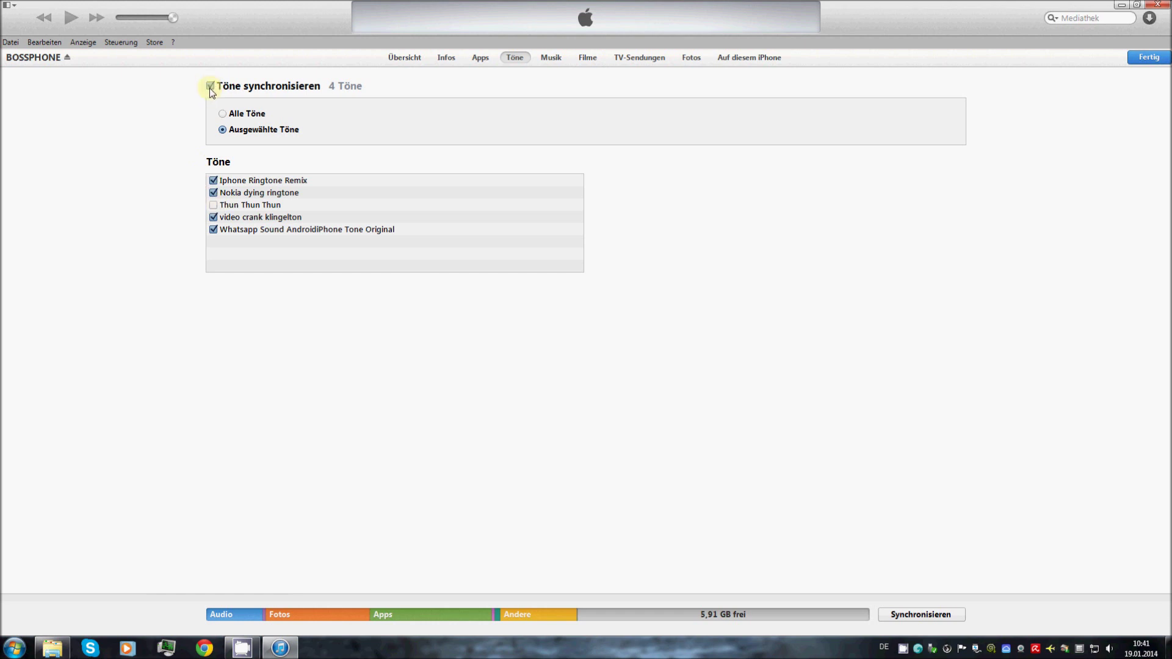
{"action": "left_click", "coordinate": [214, 205]}
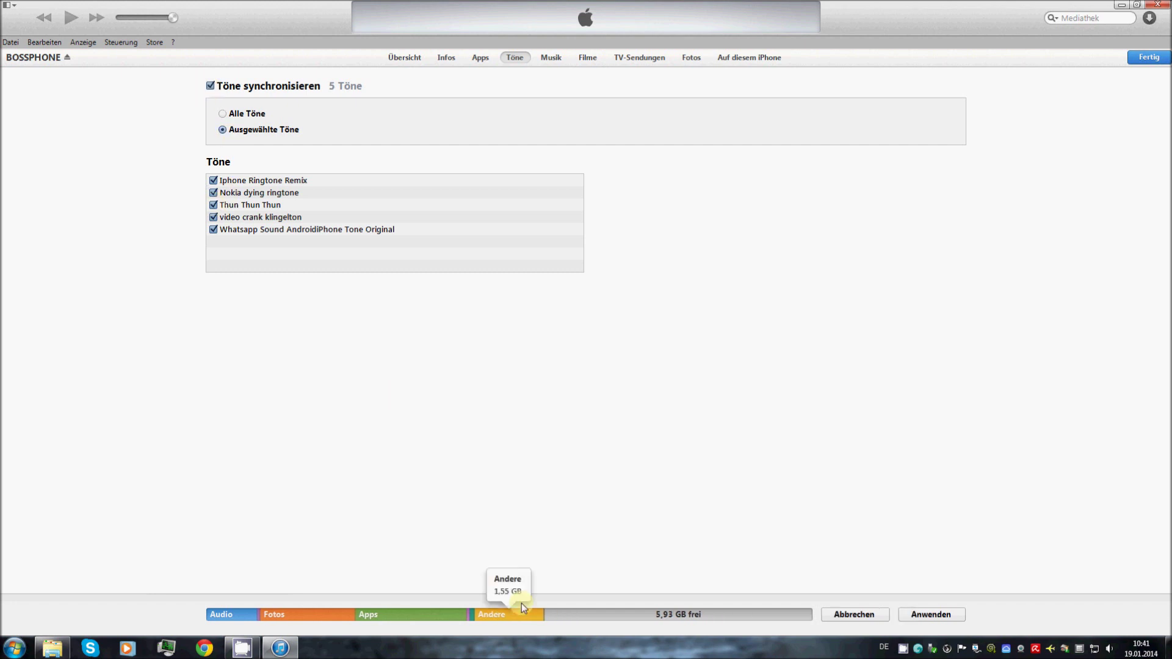
{"action": "left_click", "coordinate": [924, 615]}
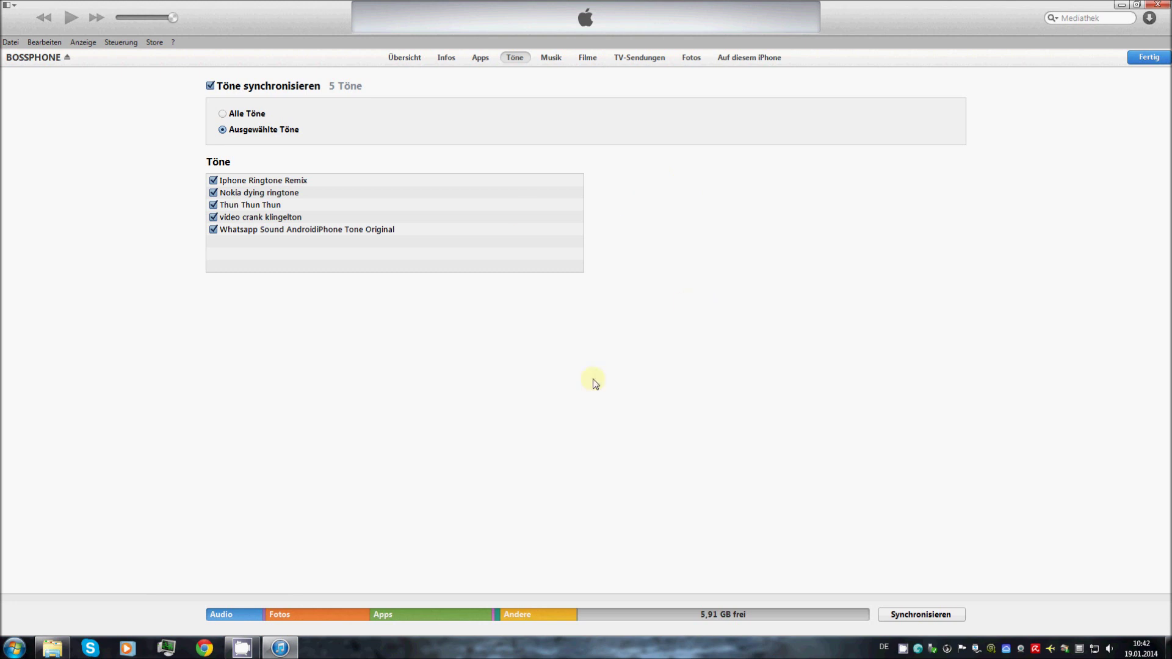
{"action": "left_click", "coordinate": [1122, 4]}
{"action": "left_click_drag", "start_coordinate": [417, 184], "coordinate": [353, 323]}
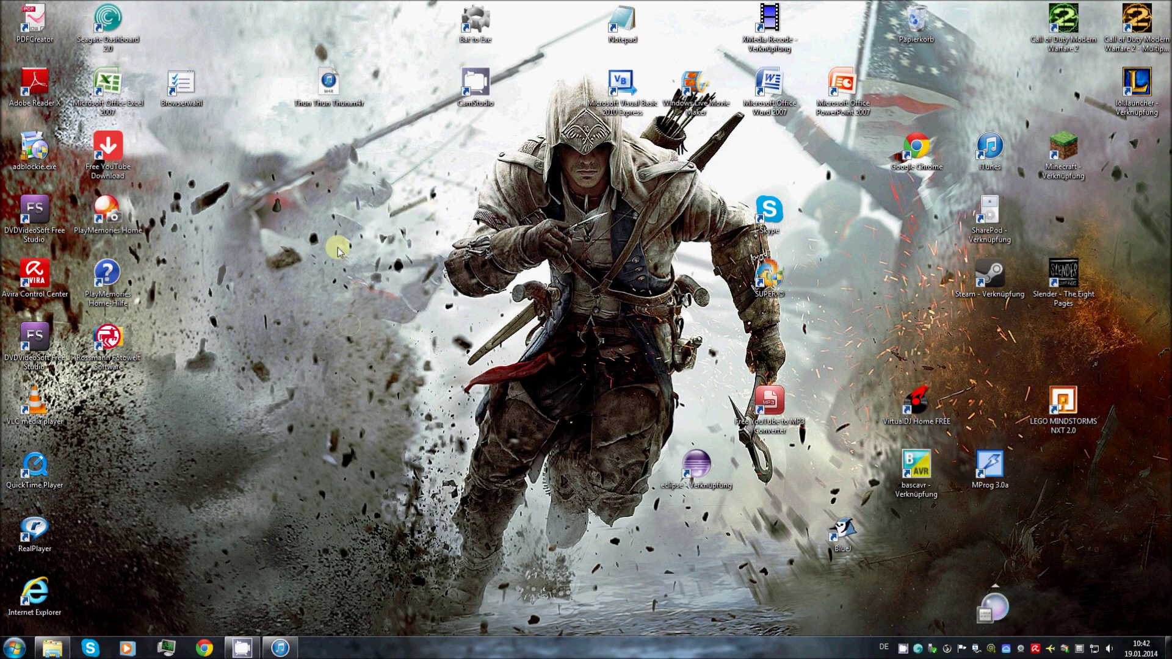
{"action": "left_click_drag", "start_coordinate": [365, 226], "coordinate": [406, 274]}
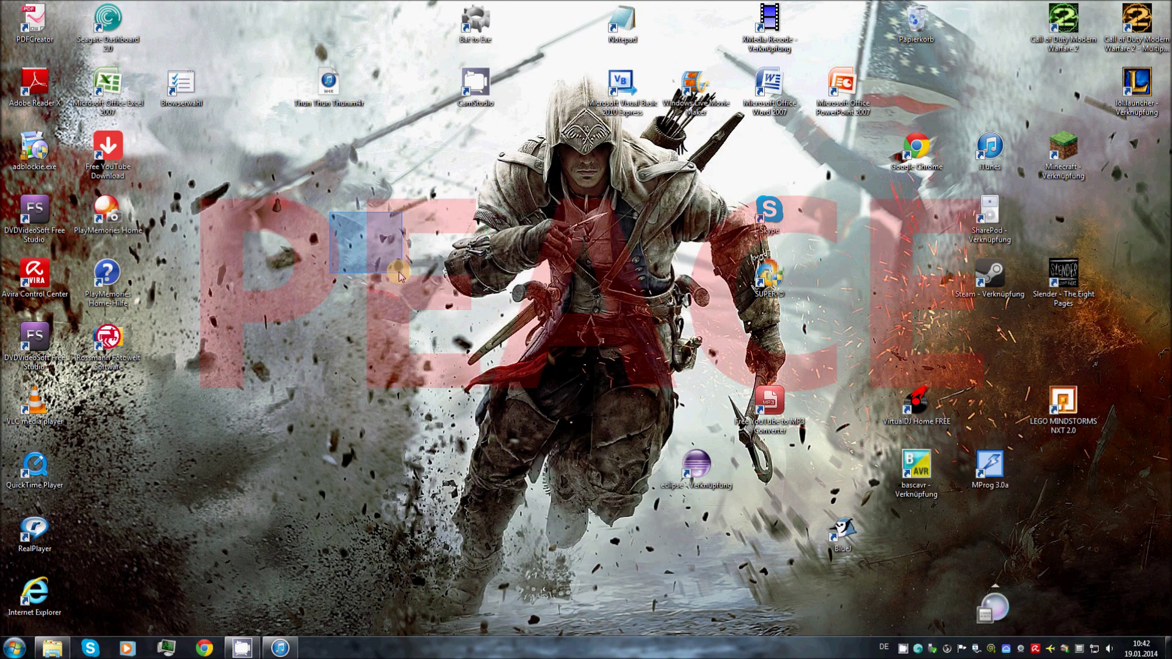
{"action": "left_click_drag", "start_coordinate": [406, 275], "coordinate": [399, 271]}
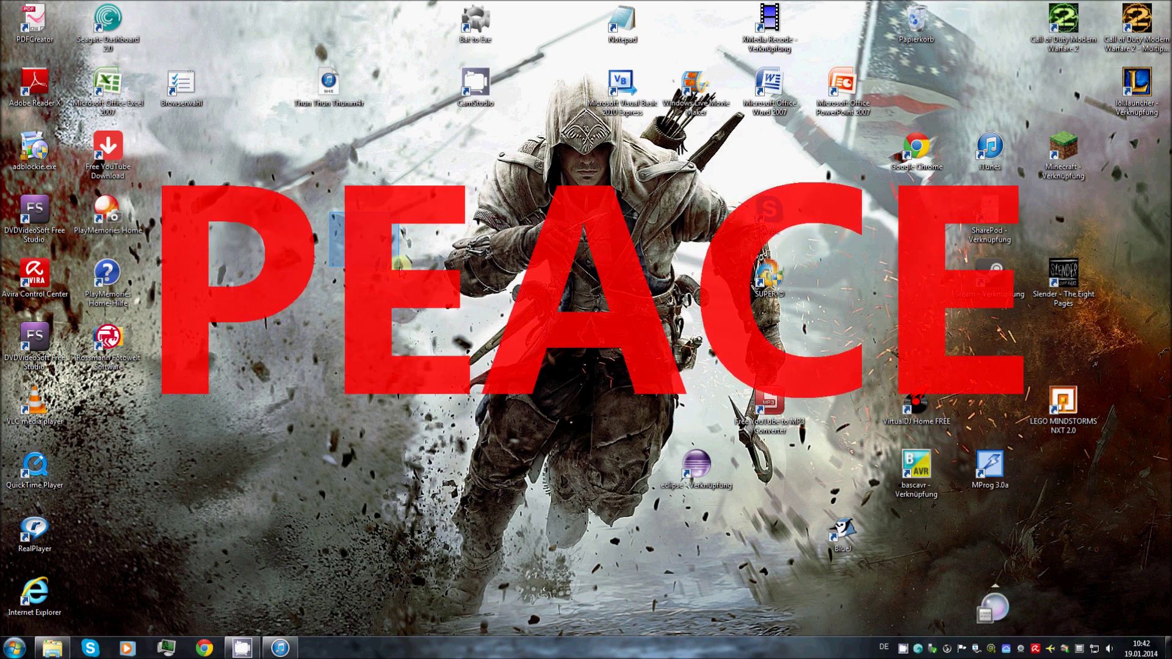